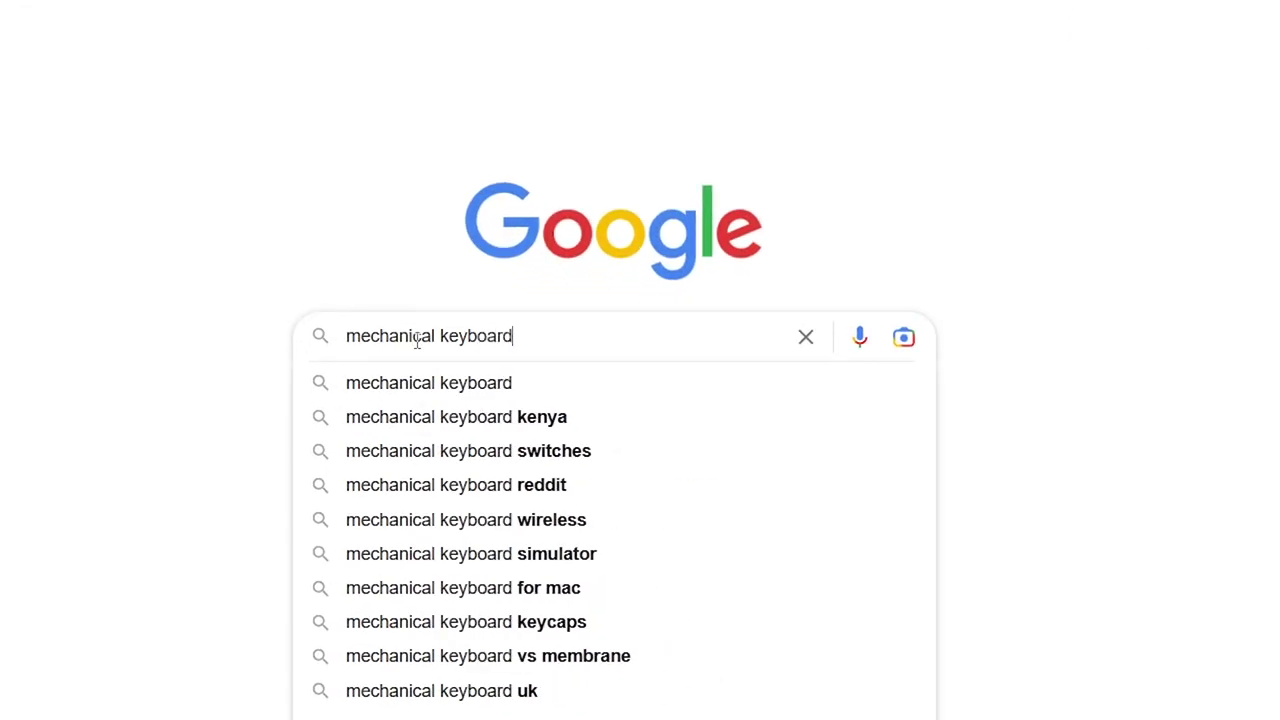
- Search Google for "mechanical keyboard"
text( keyboard)
click(431, 388)
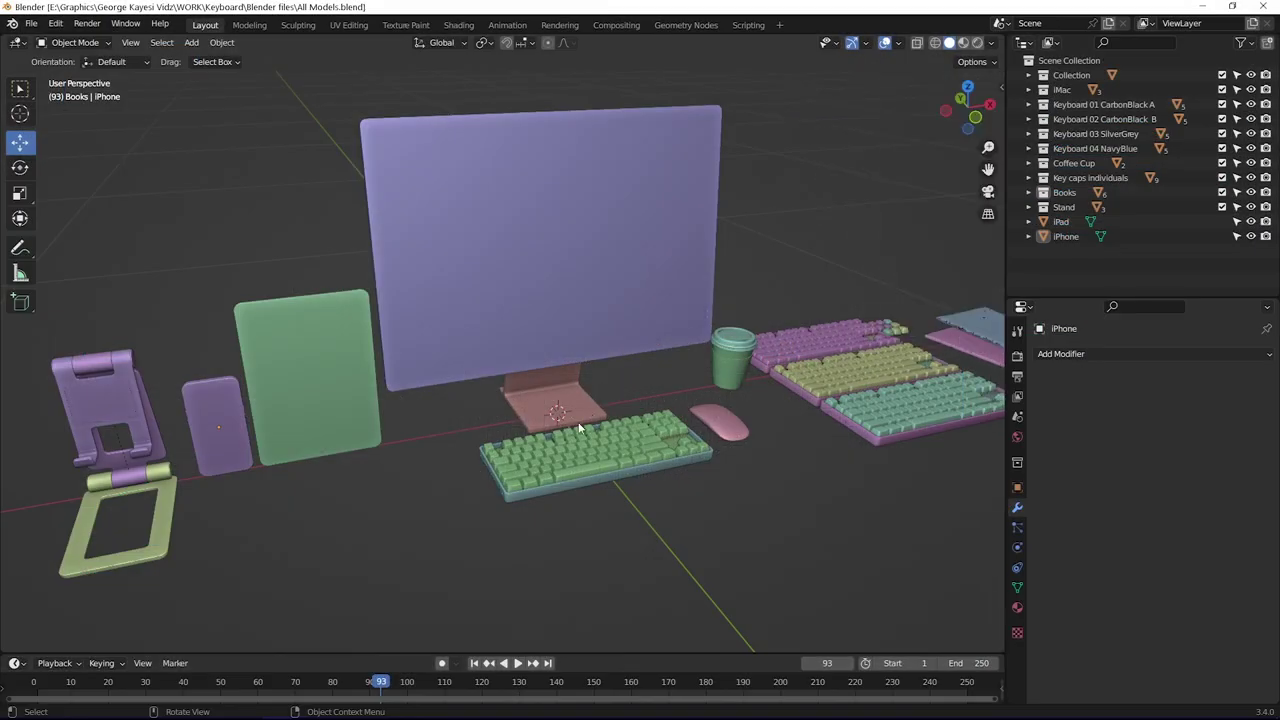
- Switch to Blender and display the desk and keyboard models with Material Preview shading
scroll(579, 428, down, 3)
middle_drag(653, 460, 491, 437)
click(963, 43)
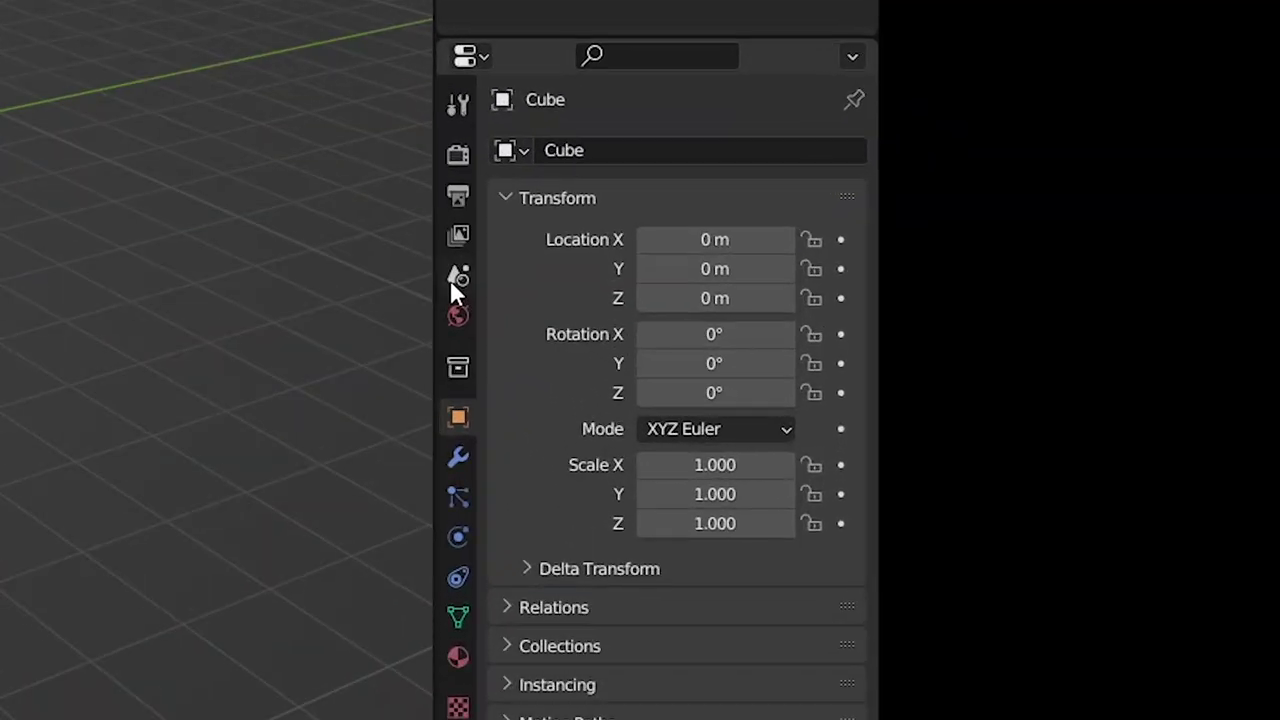
- Set the scene's unit scale to 0.1 and its length unit to centimeters
click(1068, 371)
click(1095, 387)
click(1189, 426)
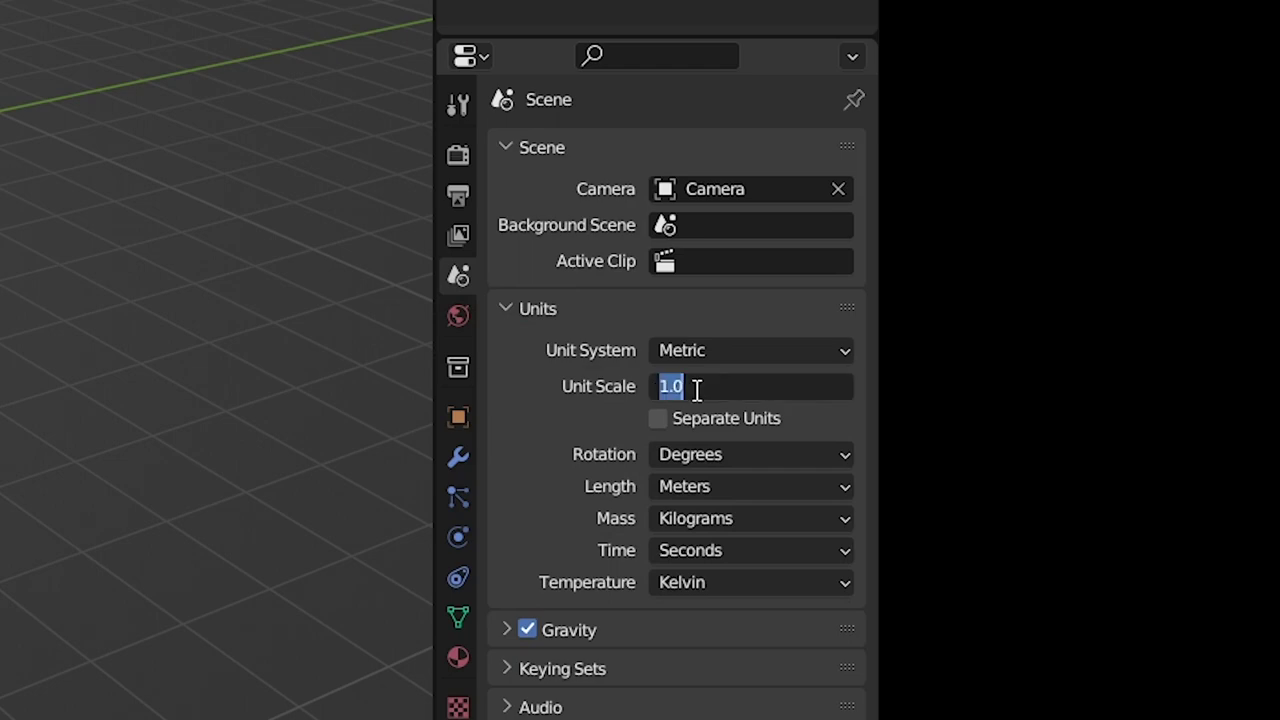
text(0.1)
key(Return)
click(690, 486)
click(686, 614)
click(530, 308)
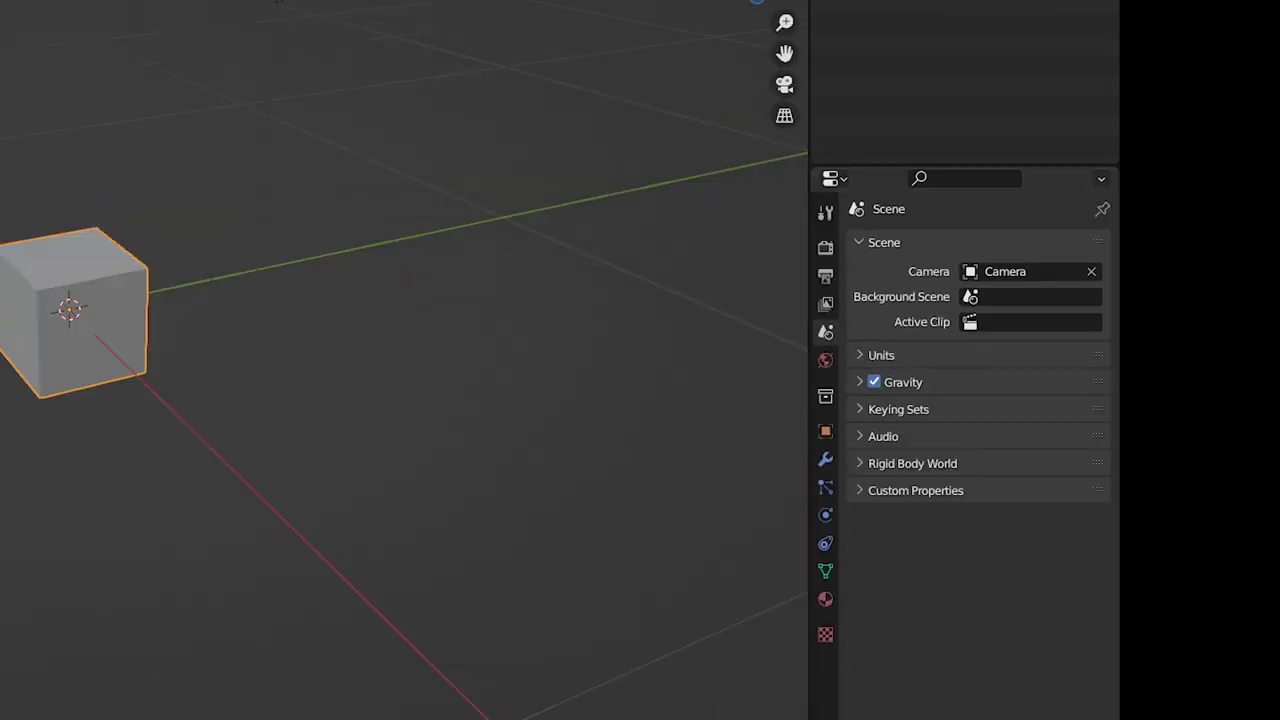
- Delete all the default objects from the scene
key(a)
key(Delete)
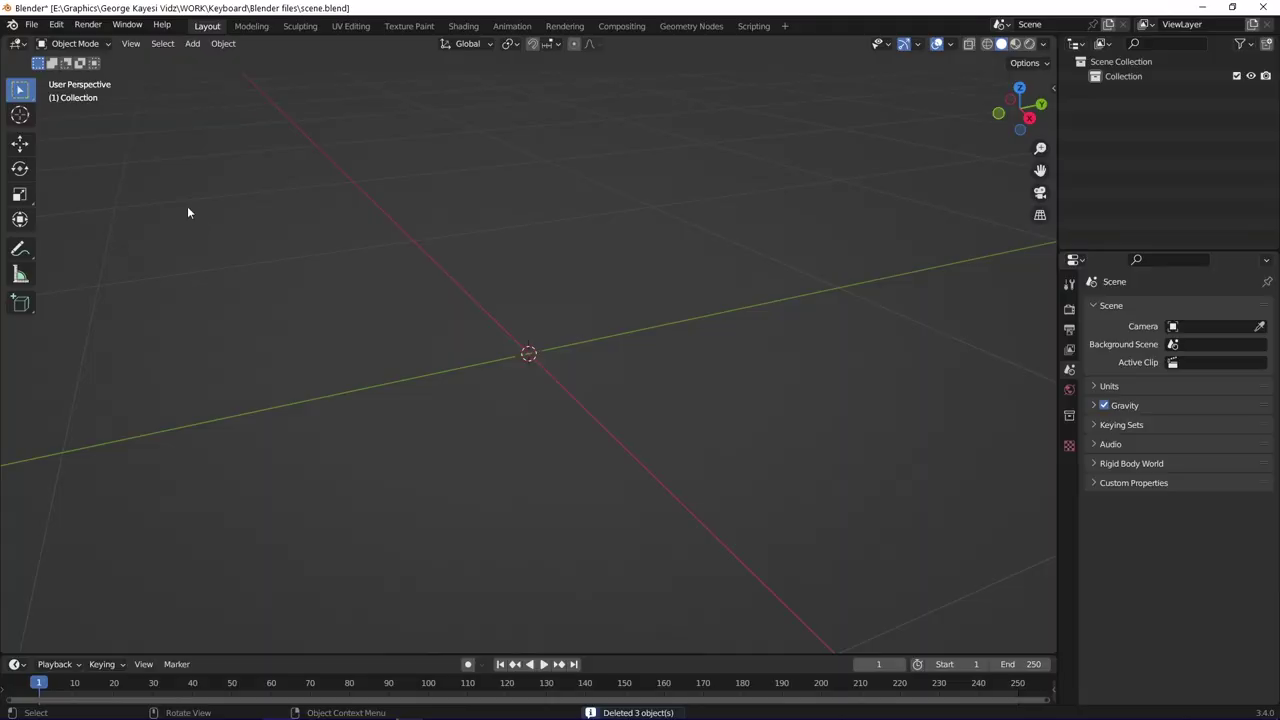
- Append the Books, Key caps Individuals and keyboard collections from All Models.blend into the empty scene
click(32, 24)
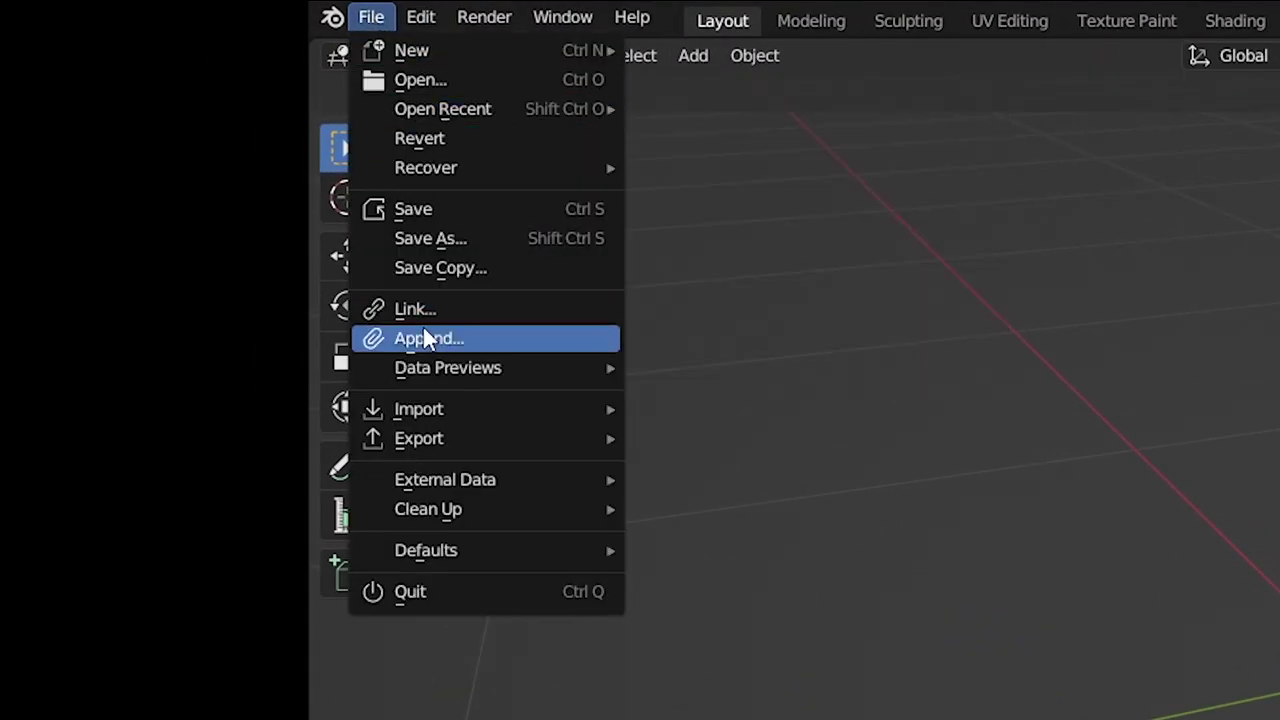
click(424, 334)
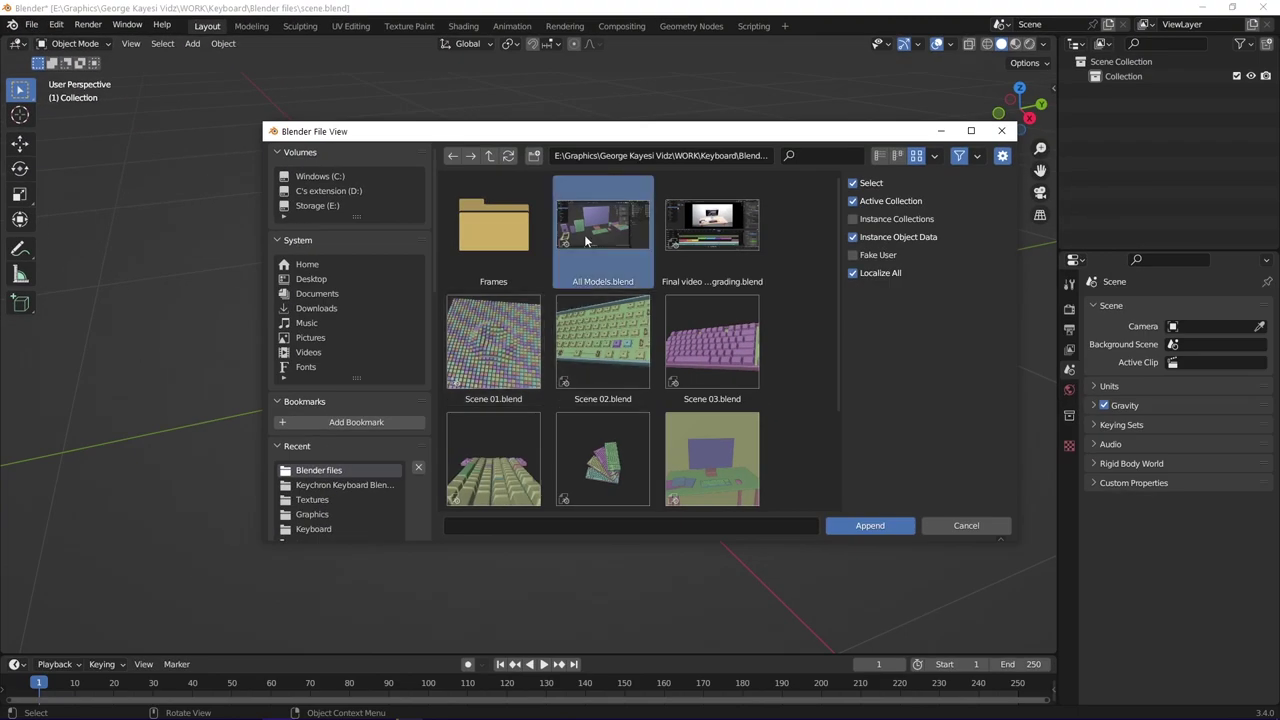
double_click(584, 234)
double_click(590, 234)
click(526, 258)
ctrl+click(603, 350)
ctrl+click(603, 458)
click(869, 525)
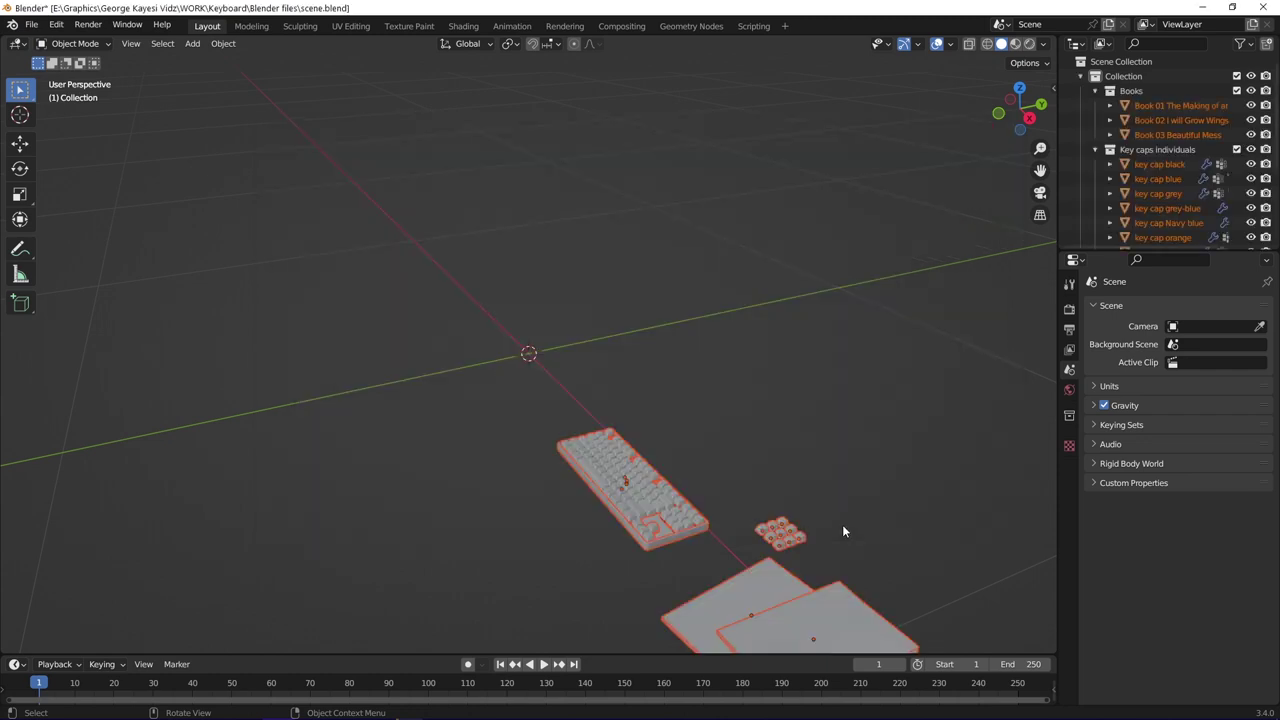
scroll(492, 364, down, 3)
middle_drag(492, 364, 743, 427)
scroll(743, 427, up, 3)
- Turn off the viewport display of the Wave and Subdivision modifiers on the key cap plane in Scene 01
click(604, 509)
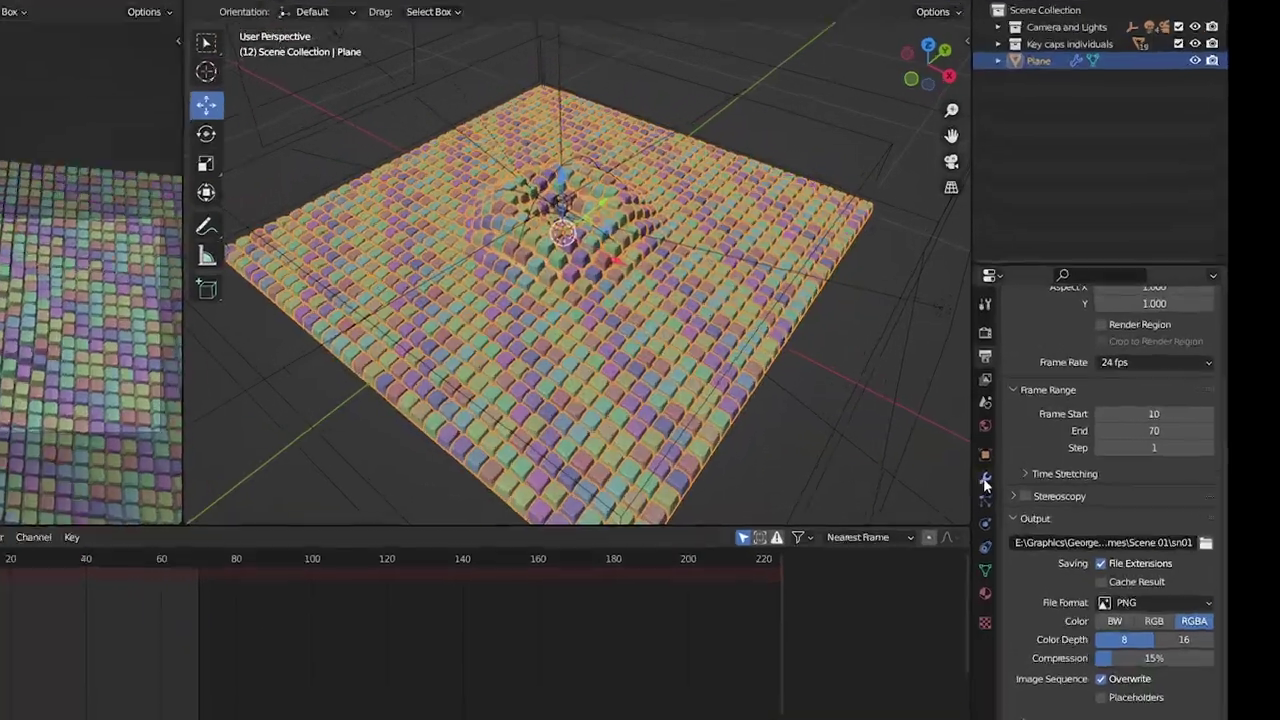
click(1069, 467)
click(1092, 473)
click(1093, 362)
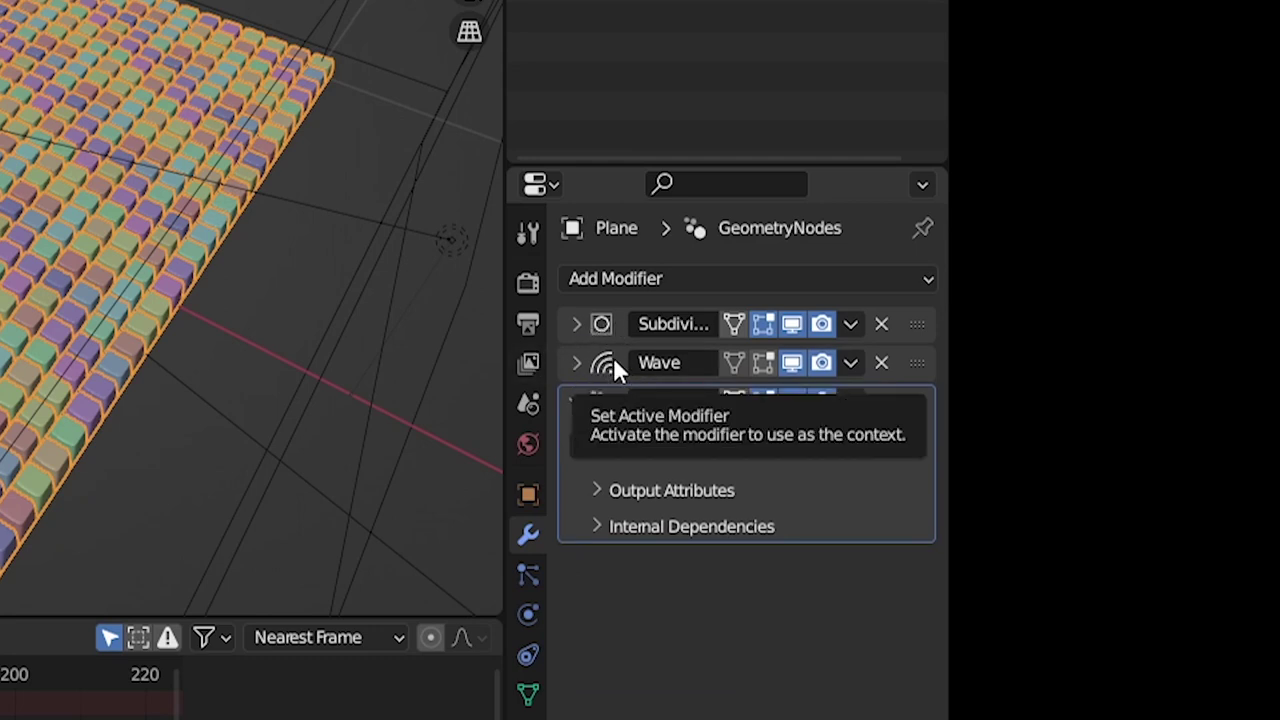
drag(763, 362, 765, 325)
click(791, 363)
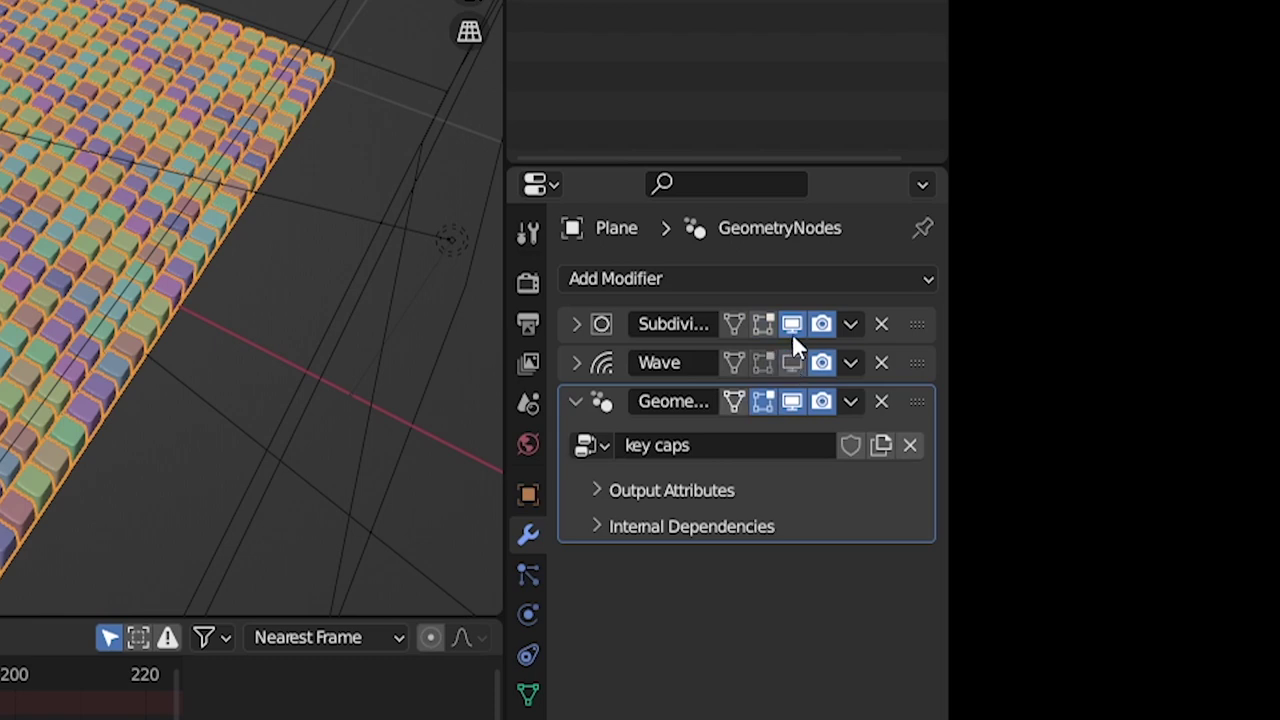
click(792, 326)
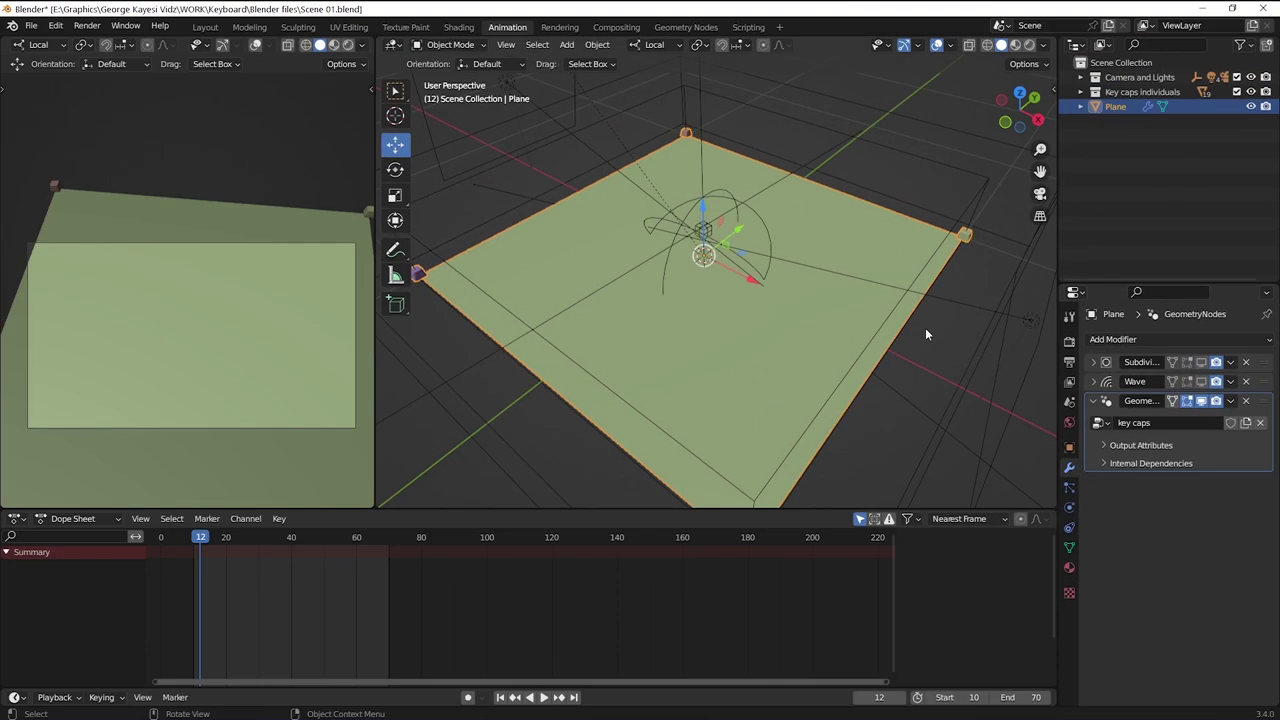
middle_drag(929, 349, 779, 330)
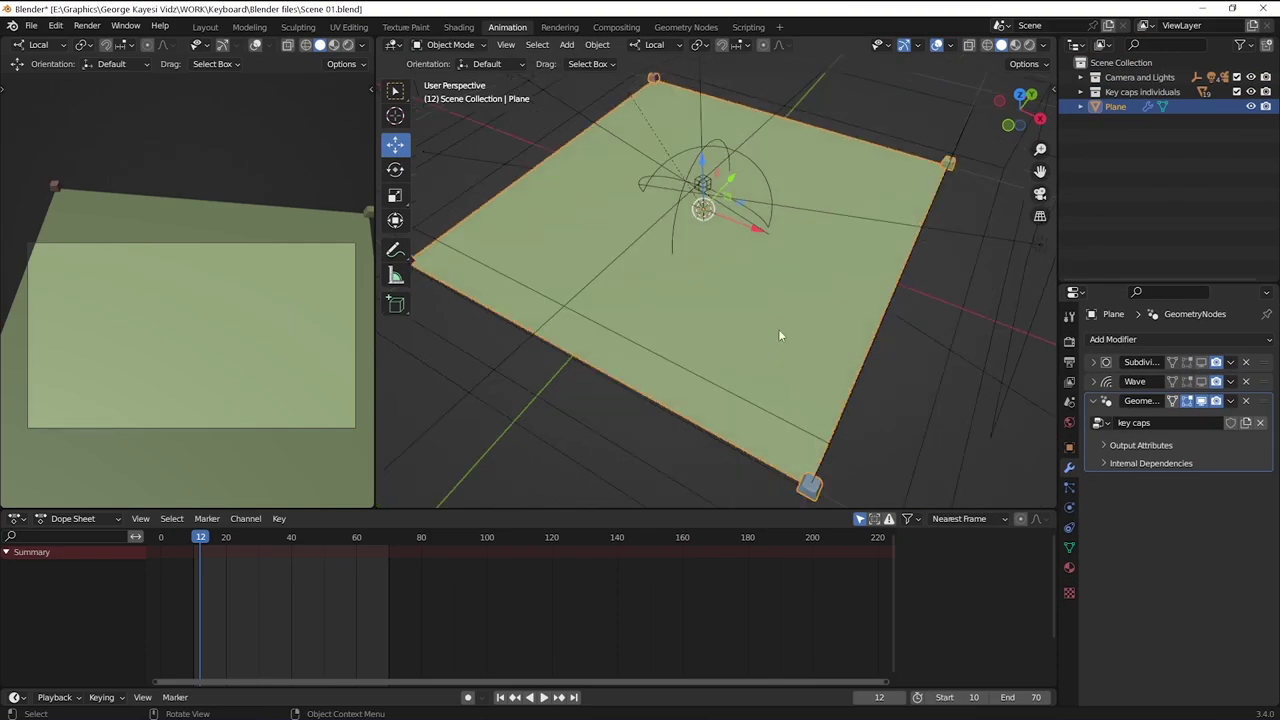
- Examine the settings of the plane's Subdivision and Wave modifiers, including the wave's size and timing
click(1094, 362)
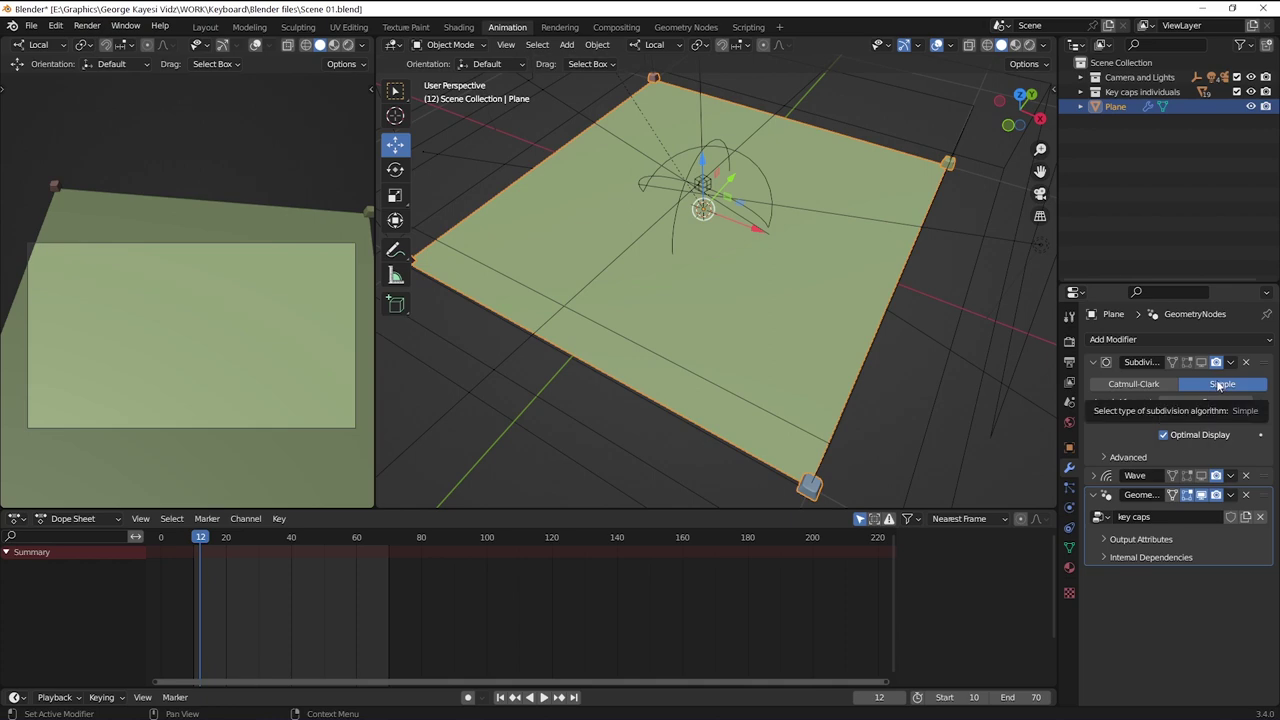
click(1093, 362)
click(1093, 382)
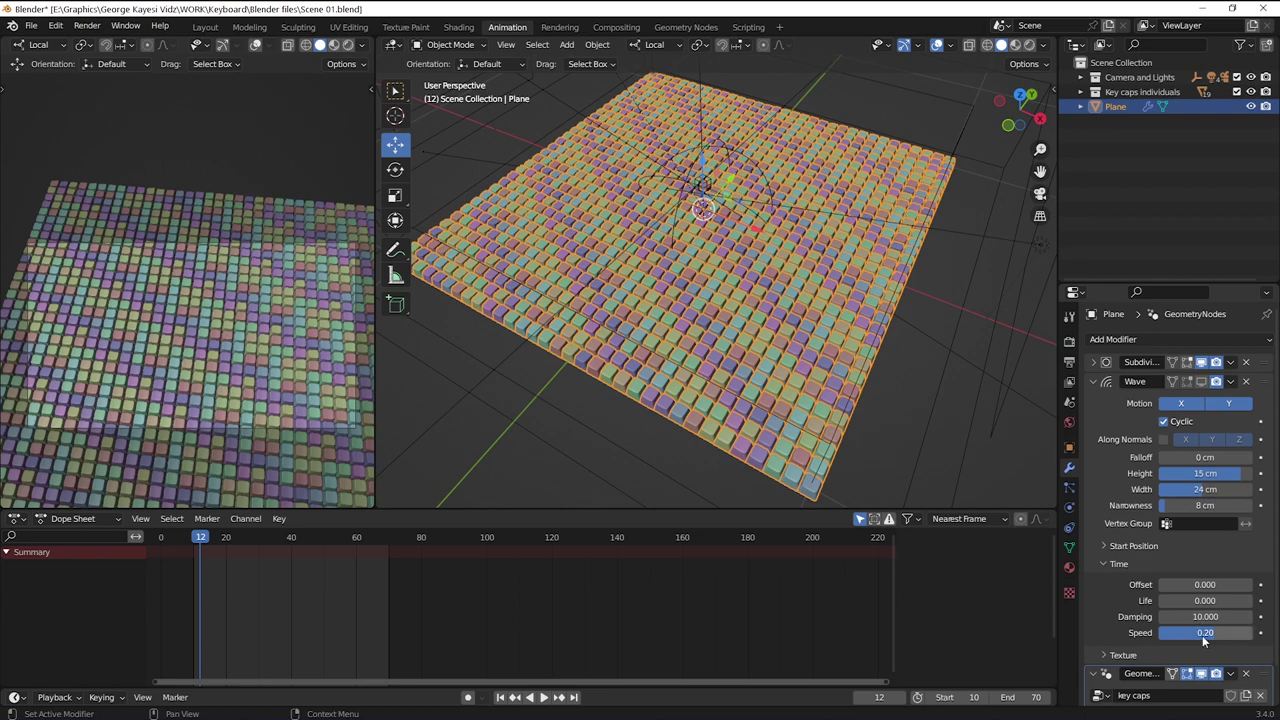
click(1093, 382)
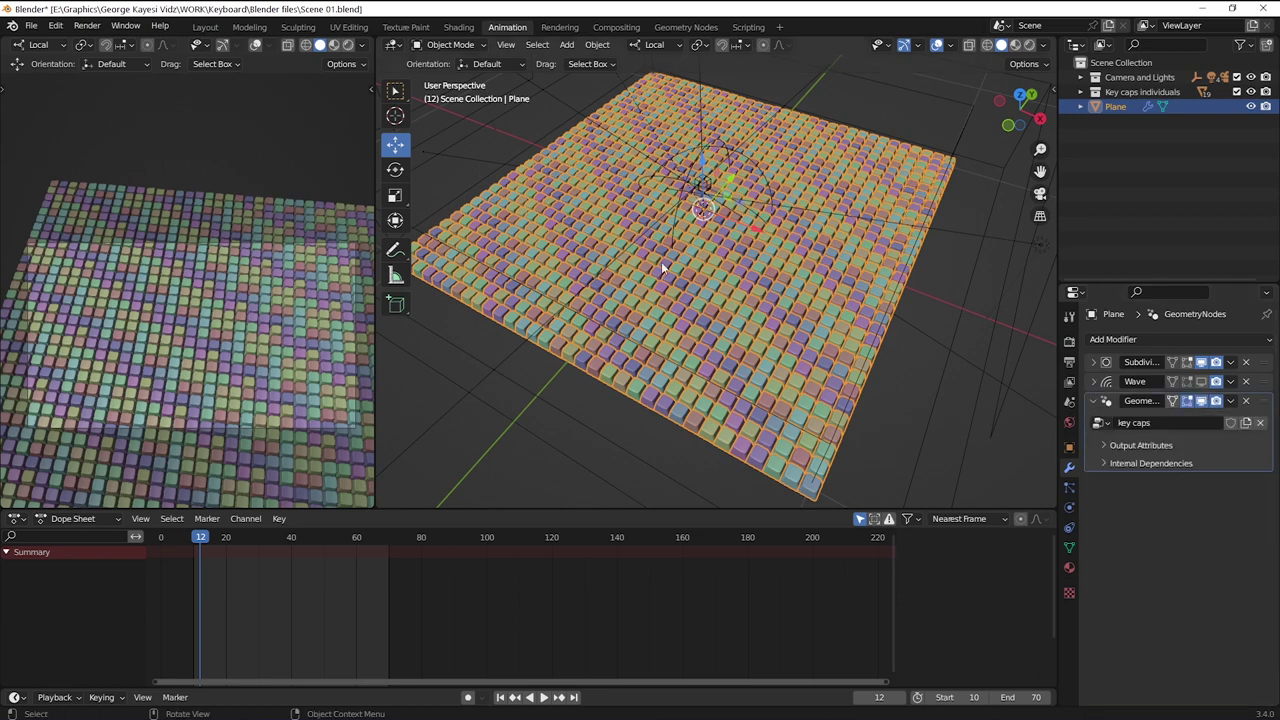
- Isolate the individual key caps in local view, and return to the full scene with the plane selected
middle_drag(923, 363, 929, 475)
click(902, 448)
key(KP_Divide)
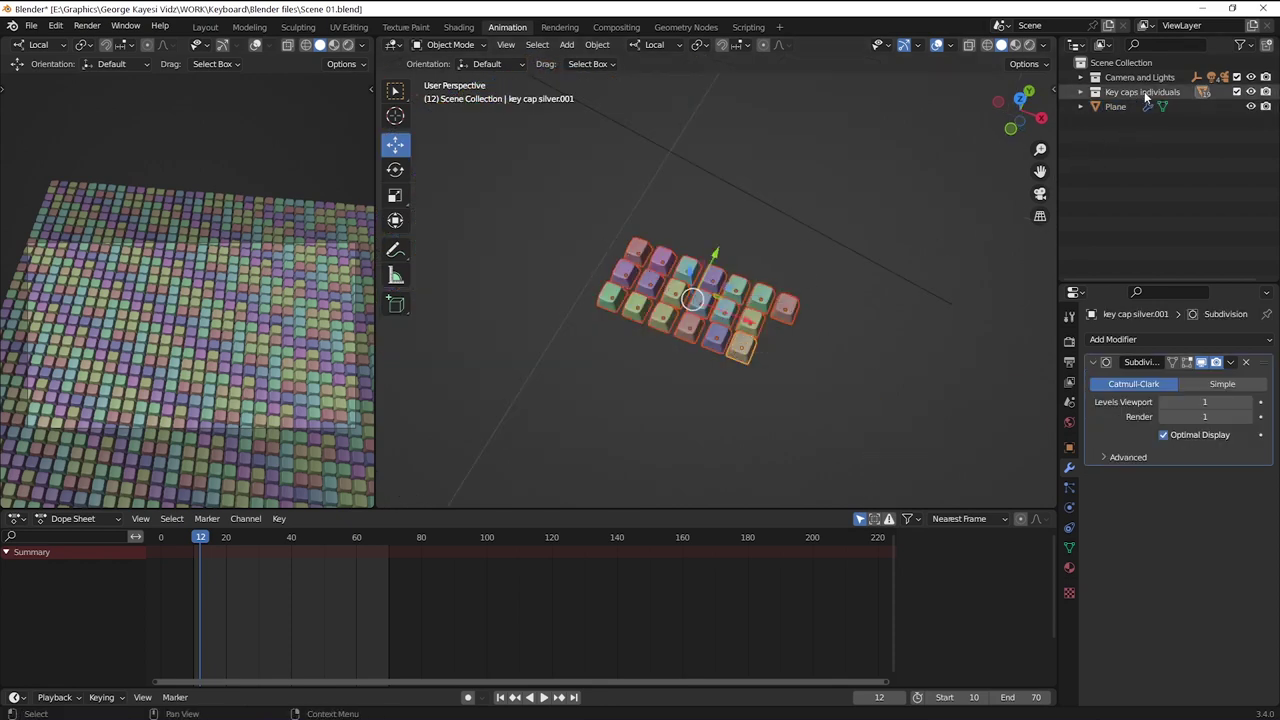
click(1115, 106)
key(KP_Divide)
- Open the plane's key caps geometry node tree and examine how its Collection Info node feeds the instances
click(687, 27)
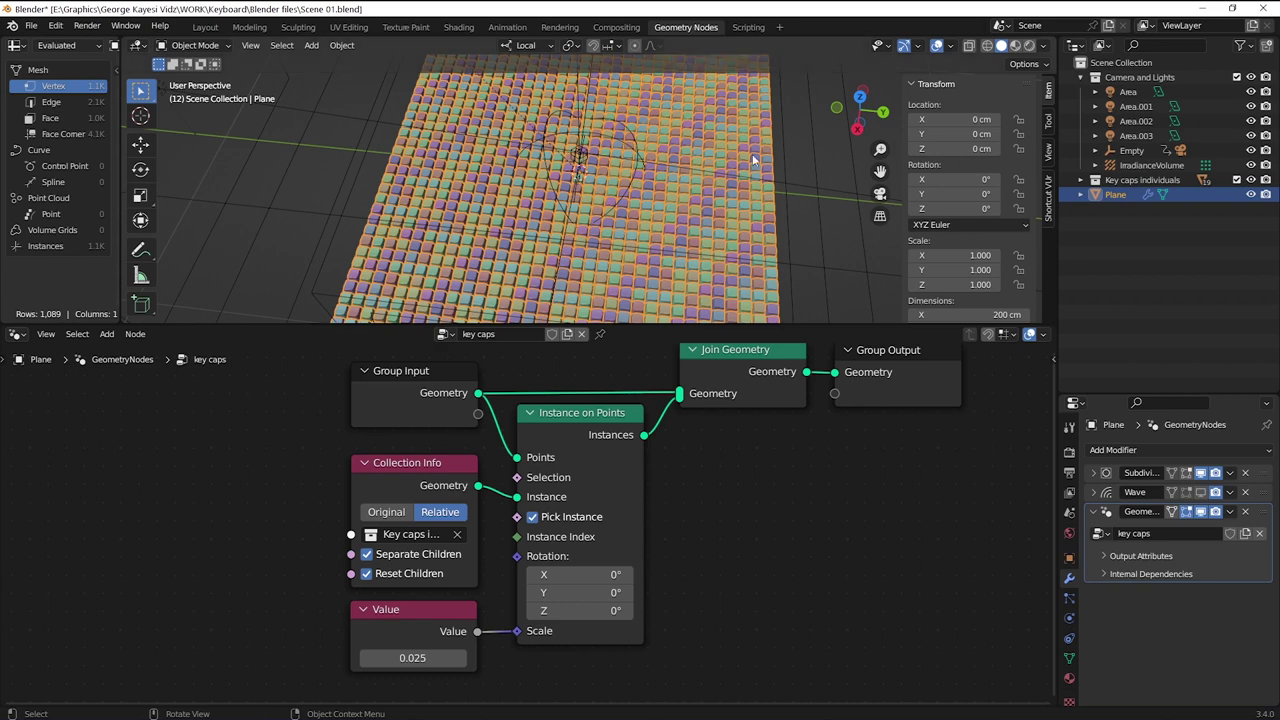
scroll(682, 458, down, 2)
scroll(655, 497, up, 1)
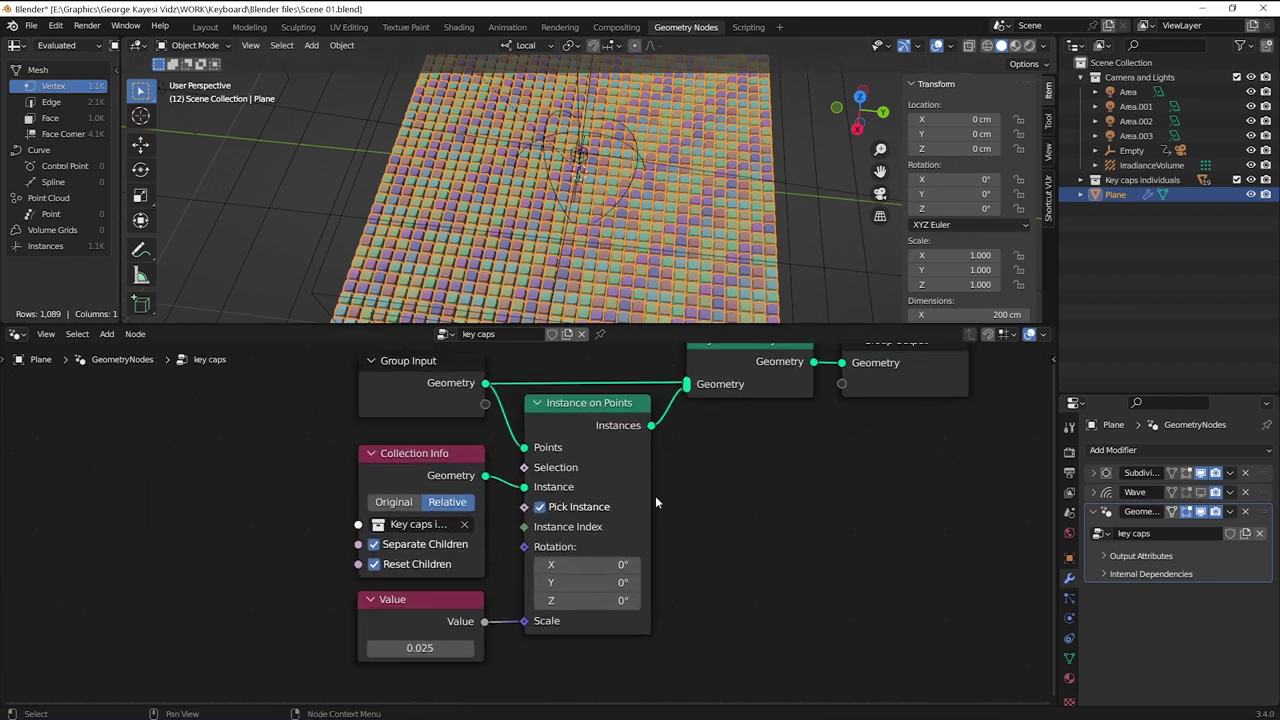
click(406, 453)
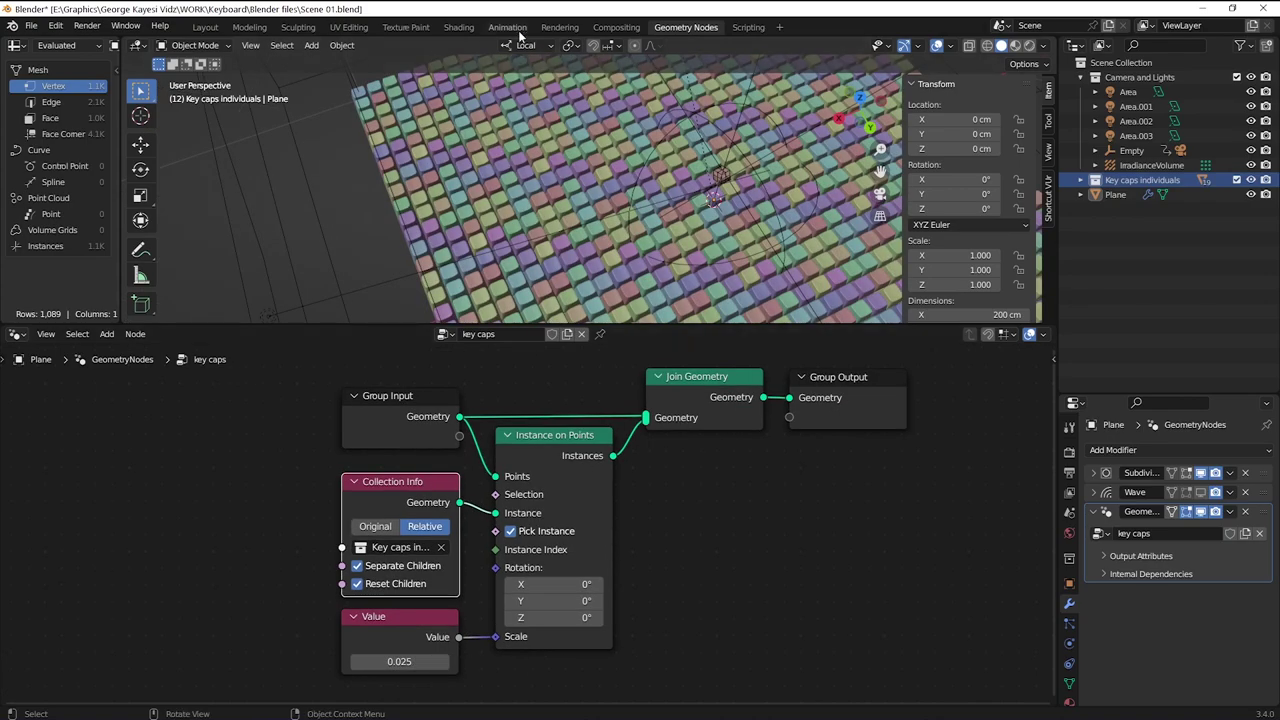
- Play the key cap wave animation in the Animation workspace and view it from another angle
click(507, 27)
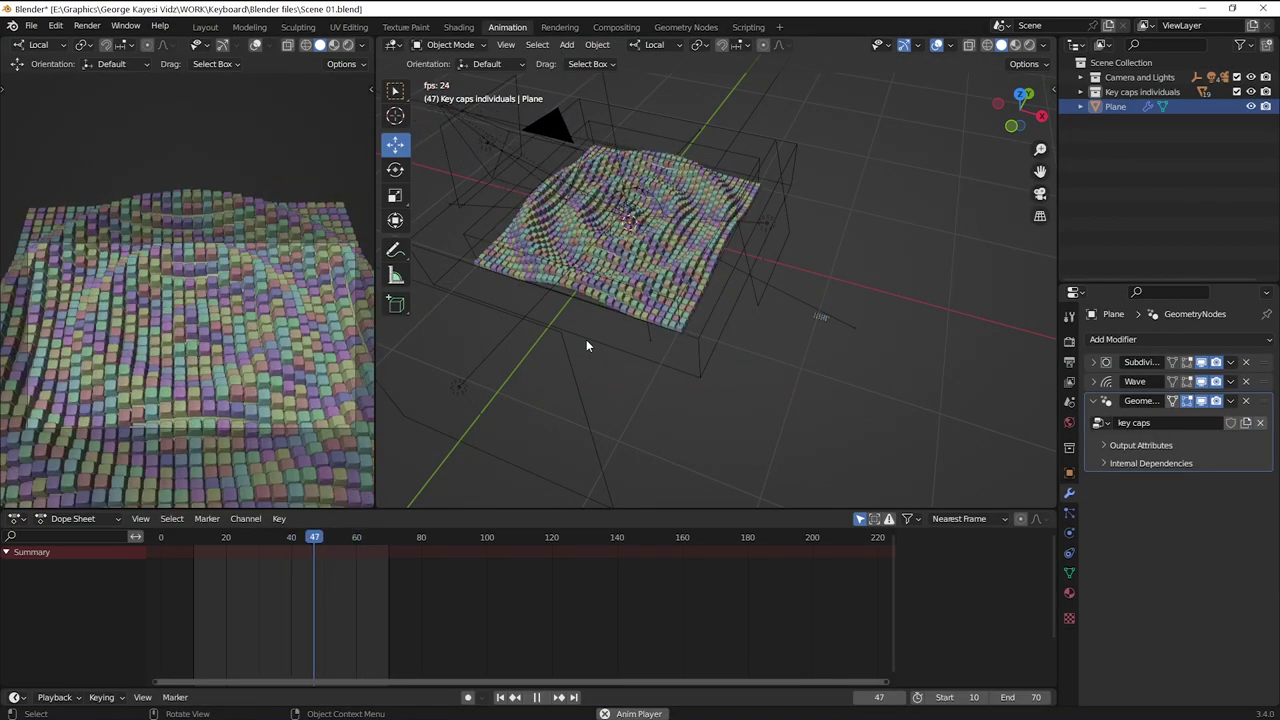
middle_drag(586, 339, 679, 256)
- Select the Empty in the Camera and Lights collection and review its rotation keyframes during playback
click(1084, 77)
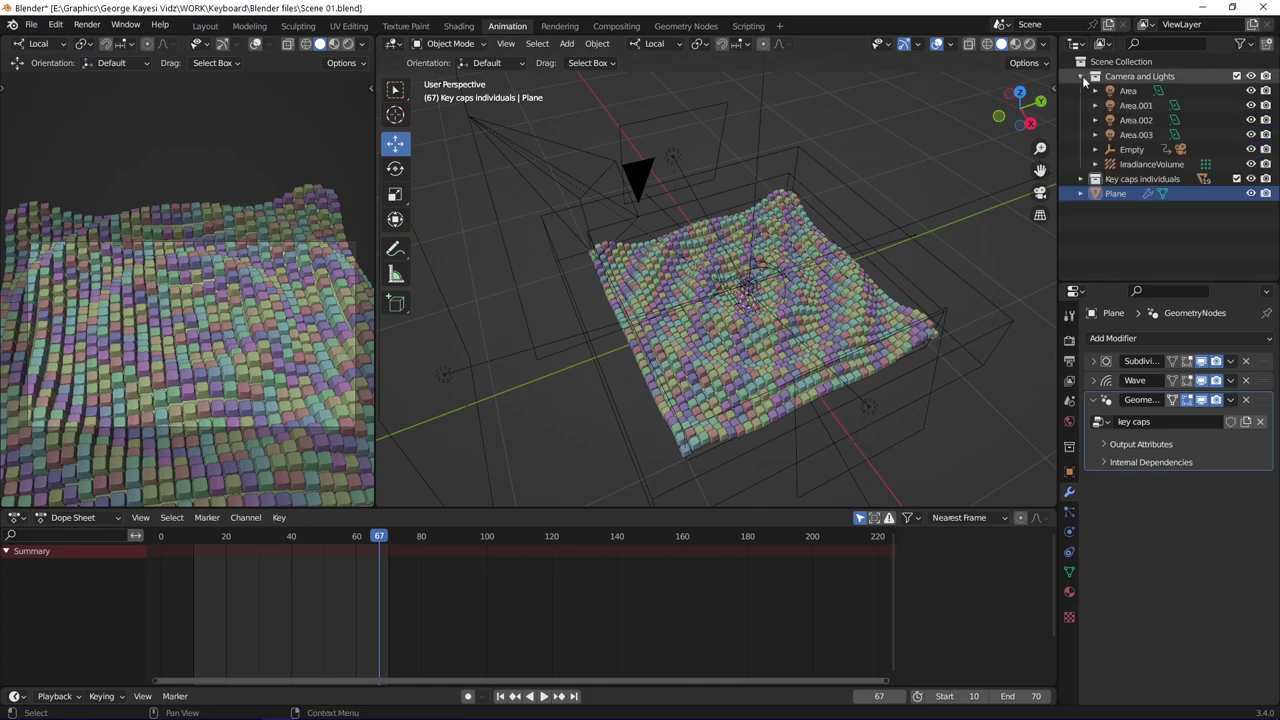
click(1125, 147)
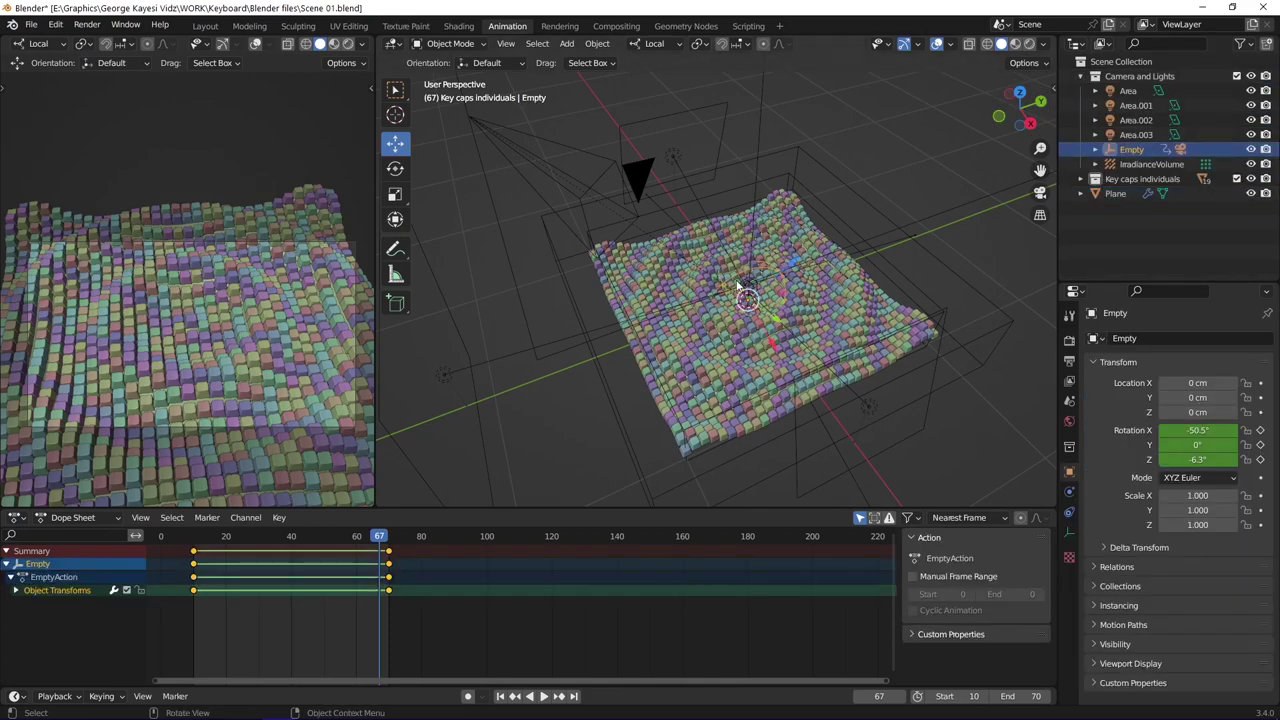
key(n)
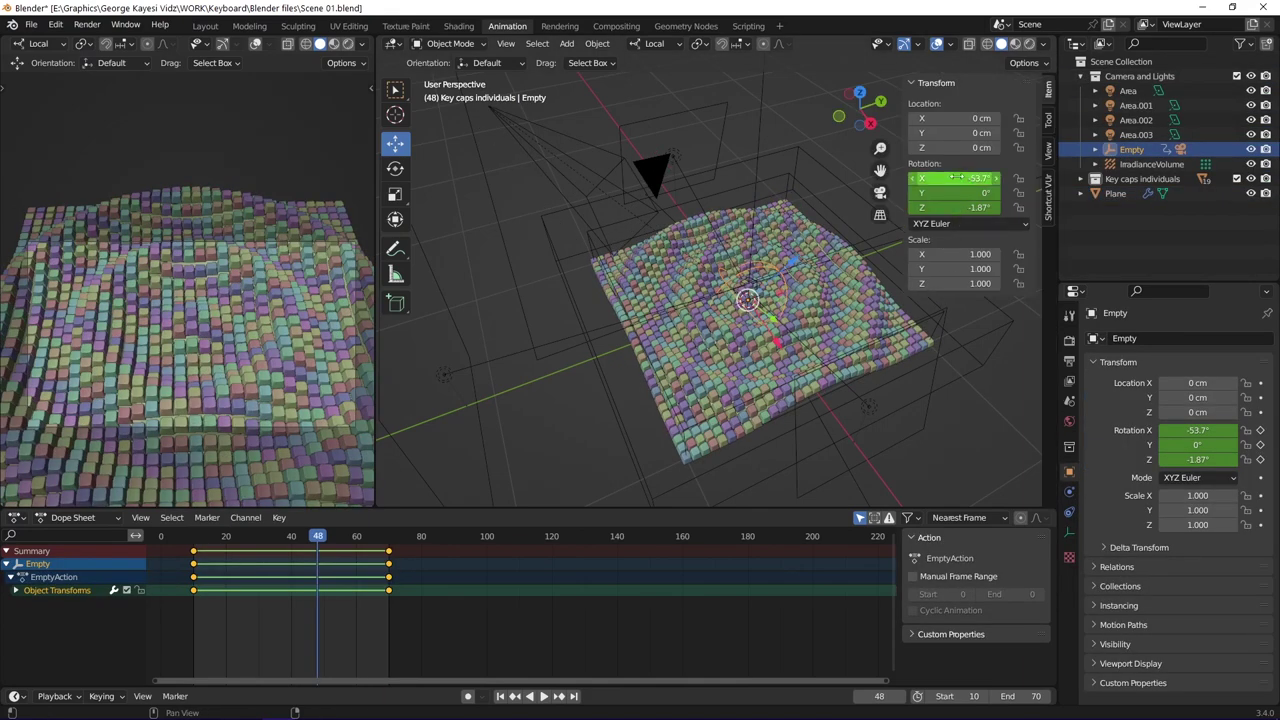
key(space)
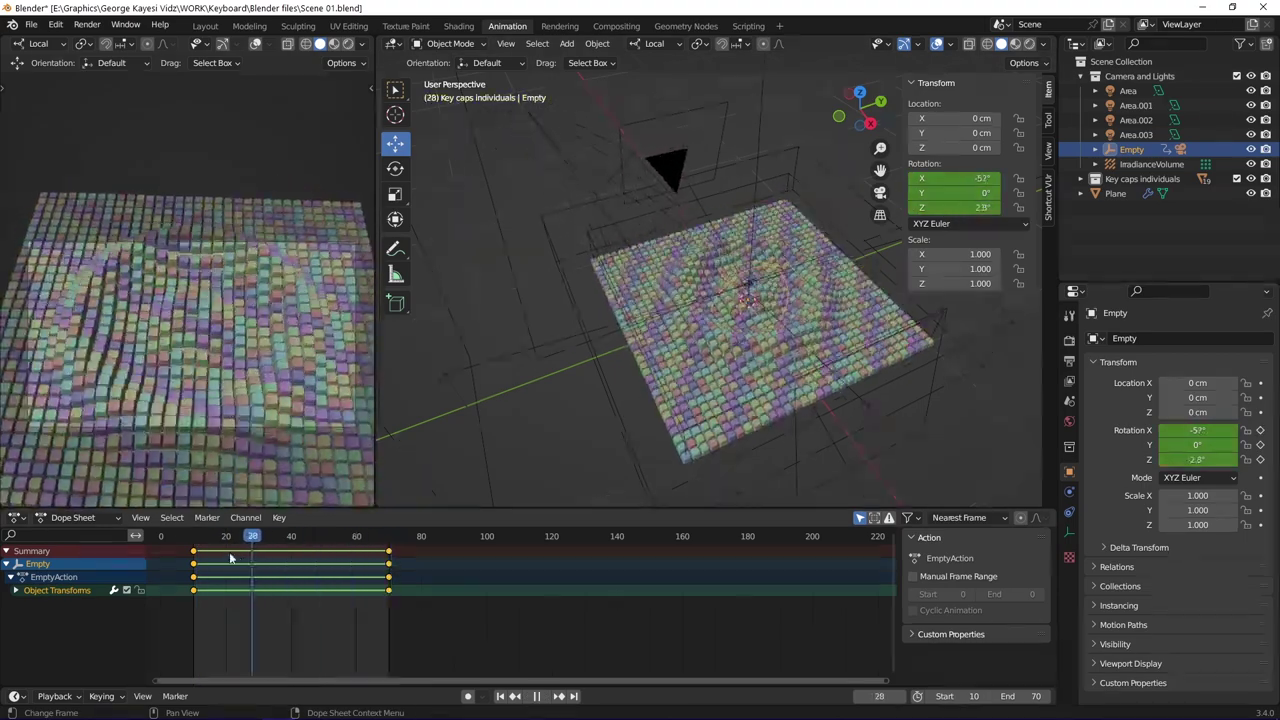
drag(390, 566, 327, 563)
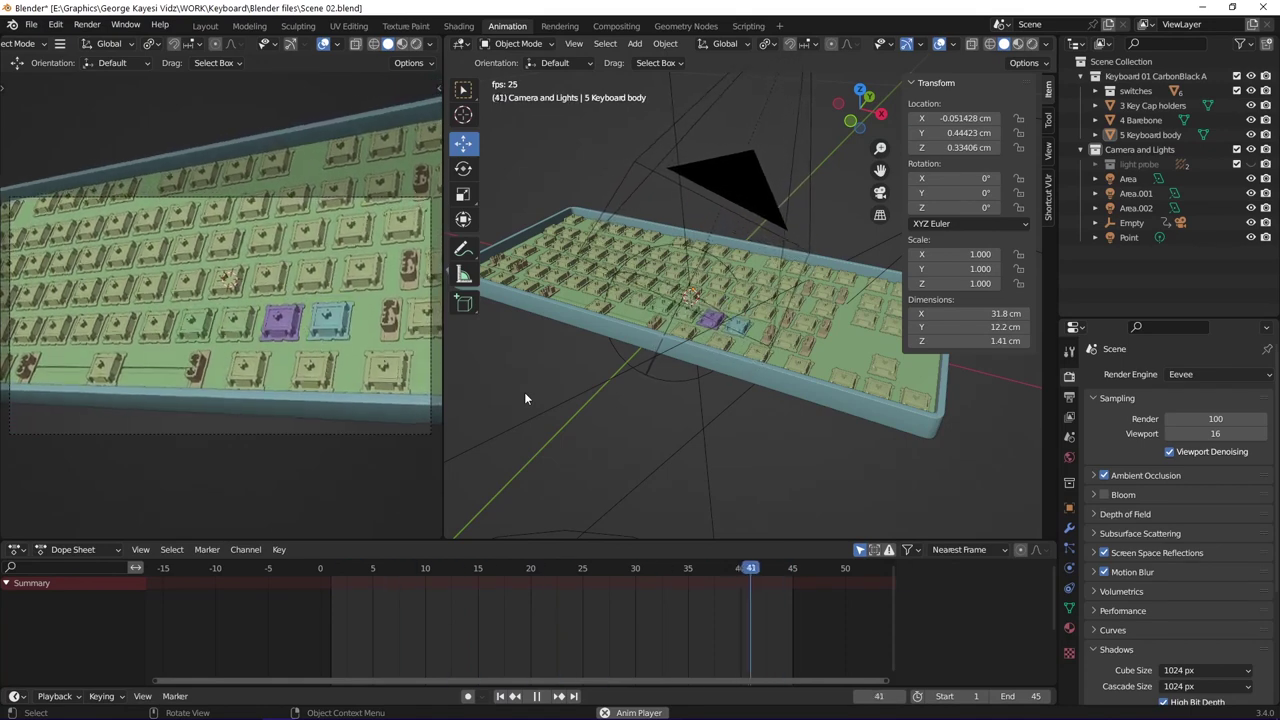
- Select the 01 switch in Scene 02 and scrub through its keyframed animation
key(Escape)
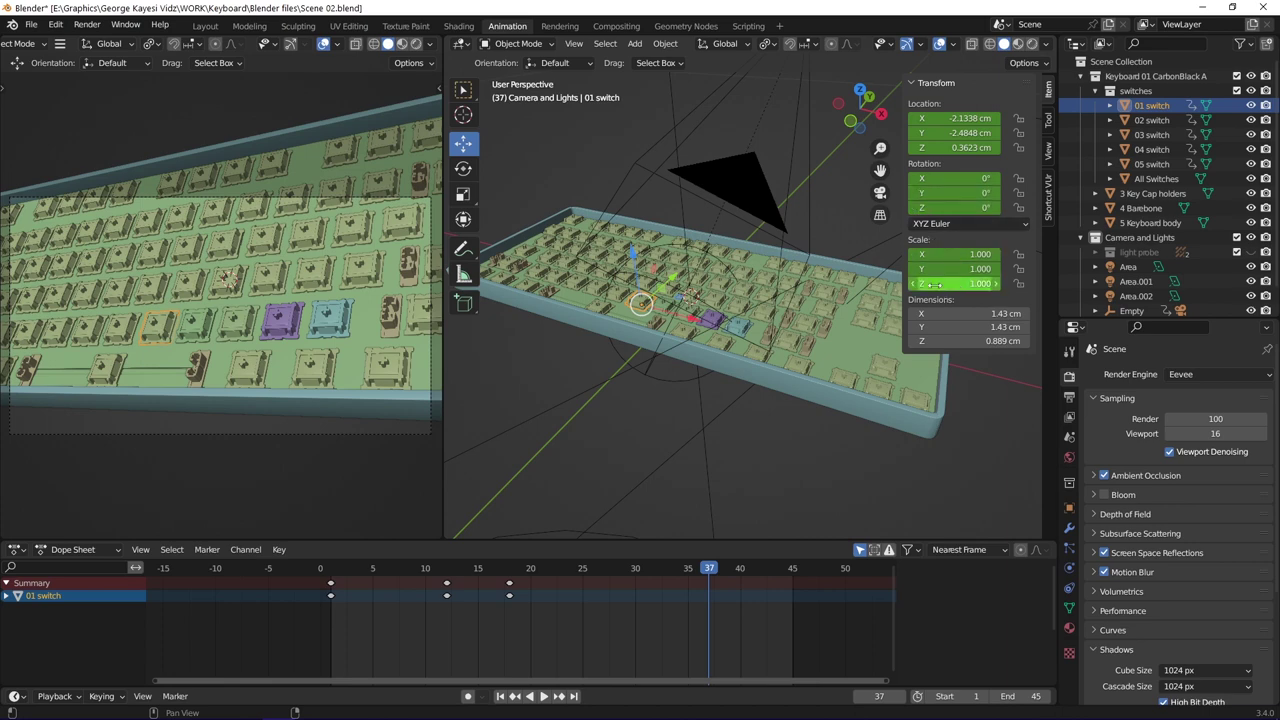
drag(700, 570, 371, 568)
key(space)
drag(531, 591, 500, 588)
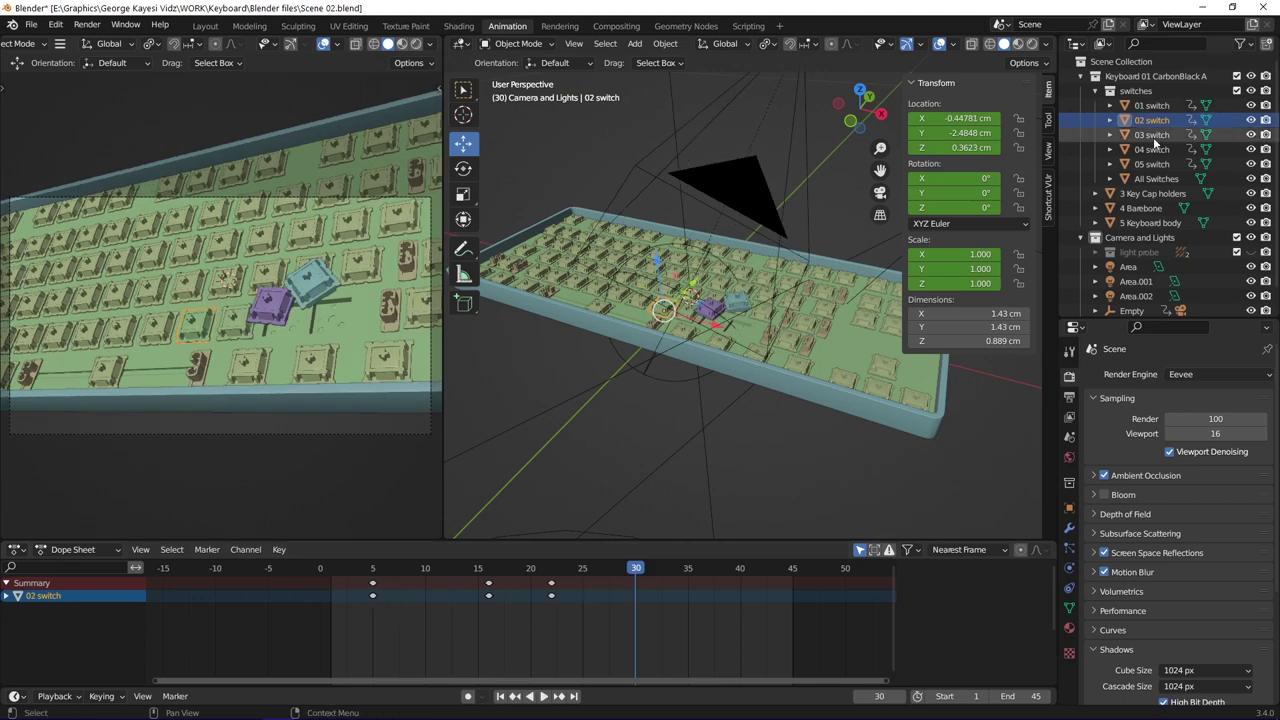
- Select 01 switch through 05 switch together and play their keyframed animation from the first frame
double_click(1152, 149)
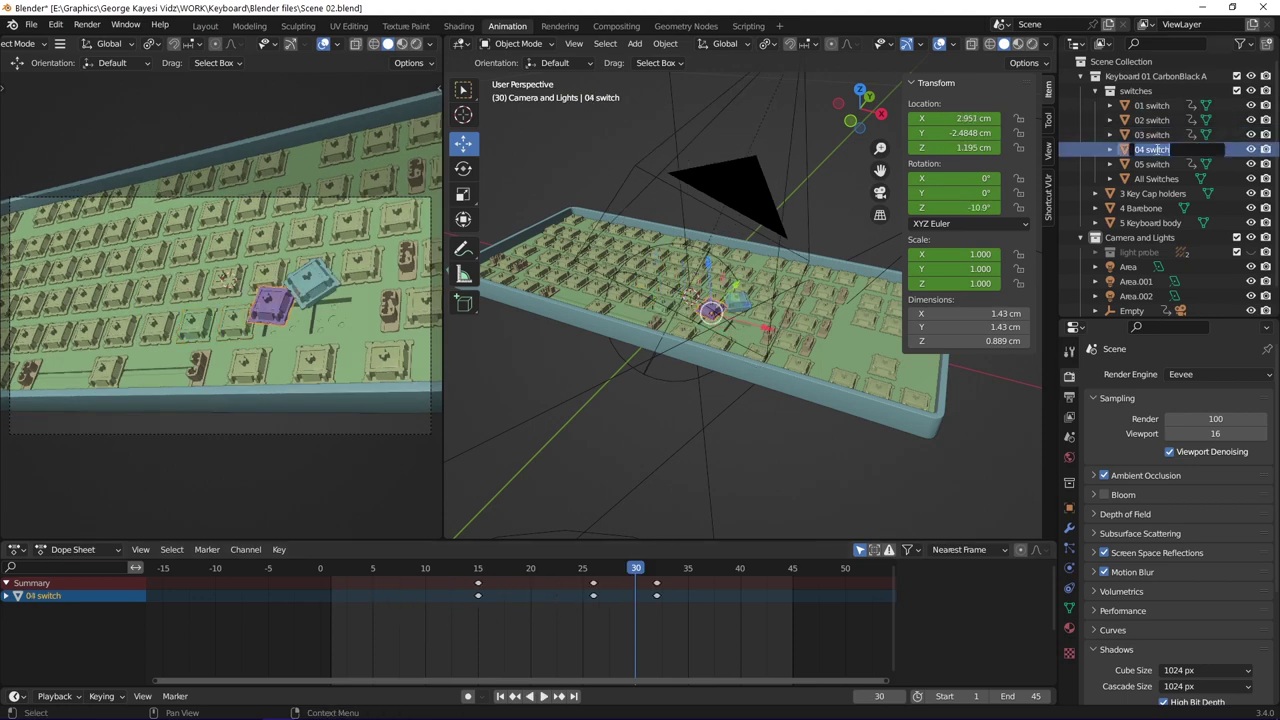
click(1151, 105)
shift+click(1151, 163)
key(shift+Left)
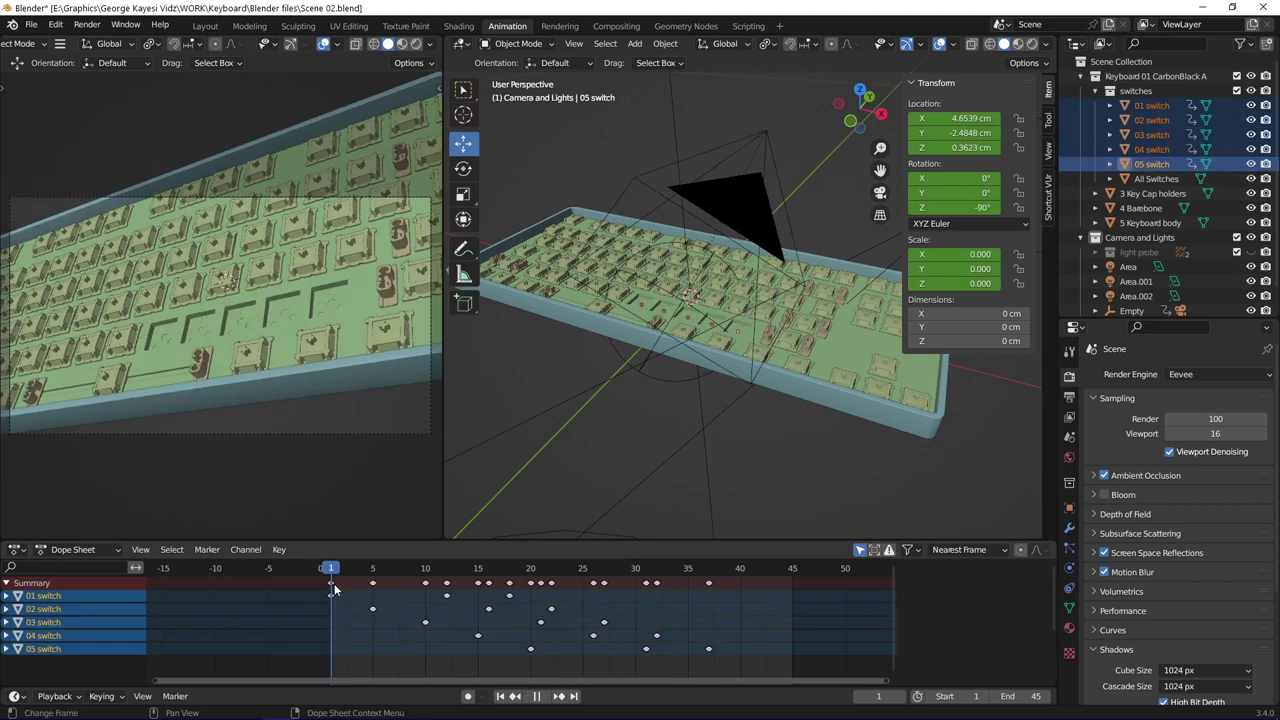
key(space)
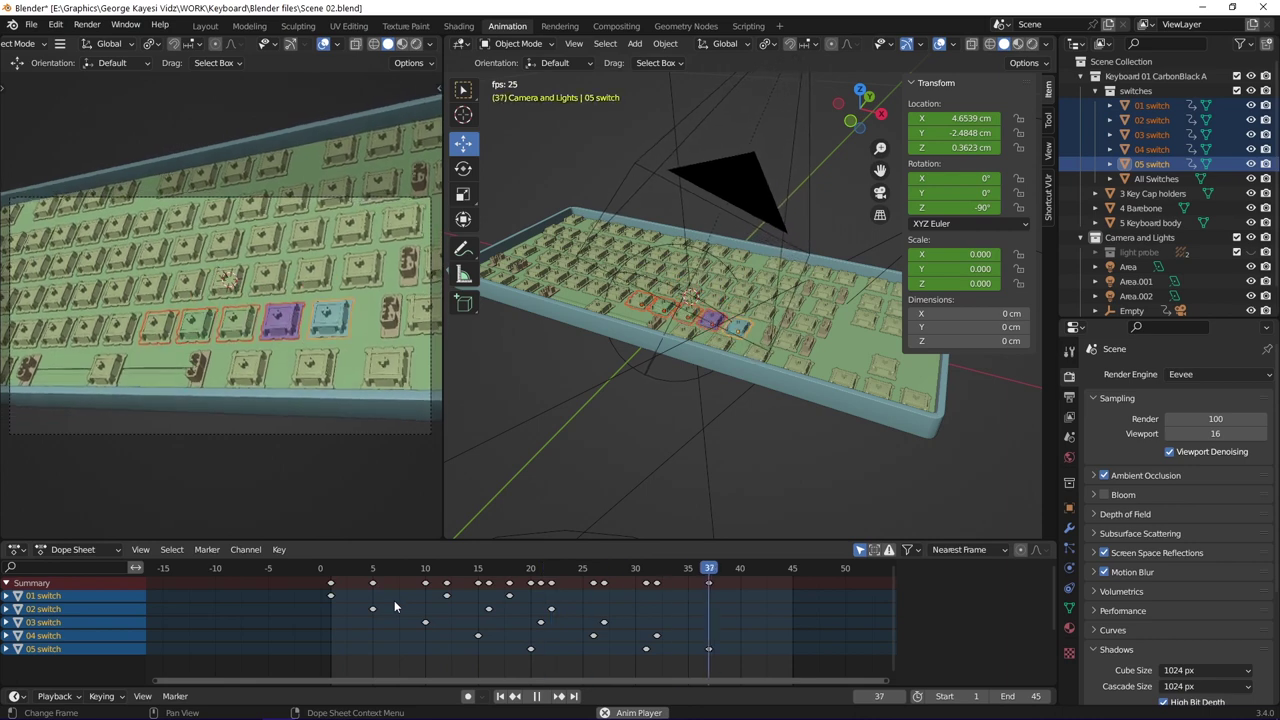
key(Escape)
- Select the 1 Key Caps.001 object in Scene 03 and examine its Subdivision and Simple Deform modifiers
click(645, 374)
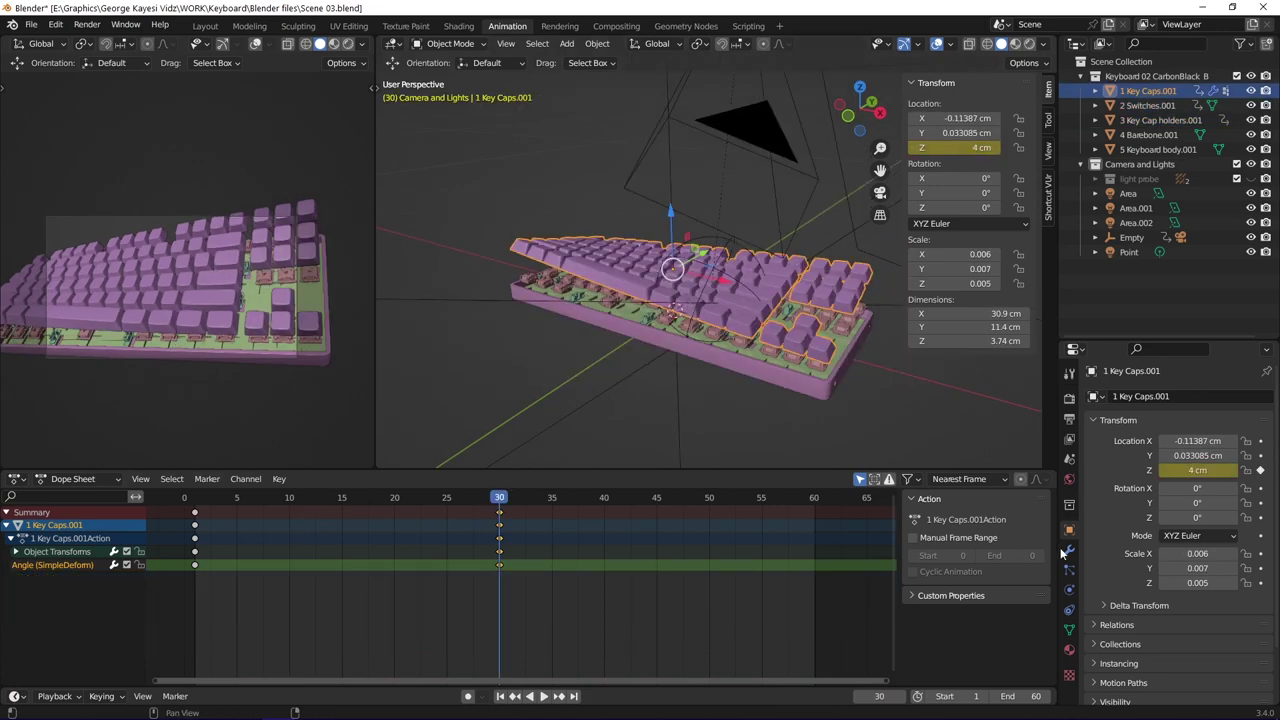
click(1068, 549)
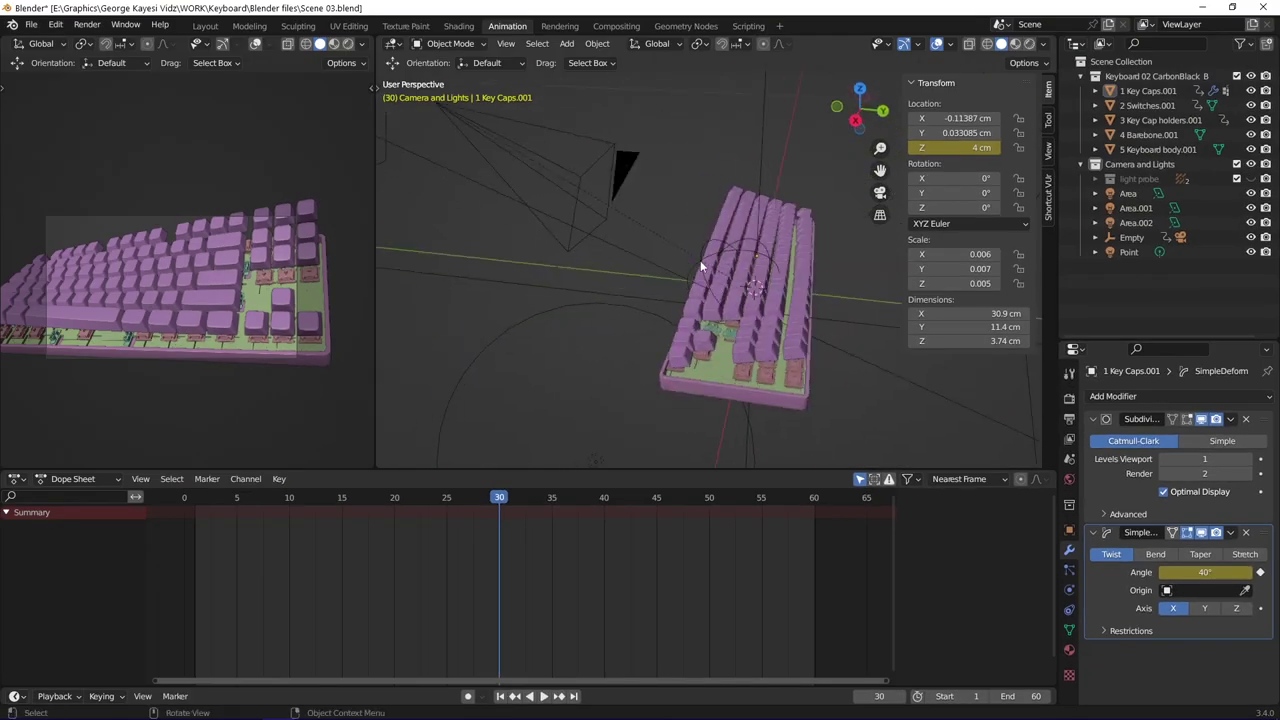
- Select the camera's Empty in Scene 03 and inspect its X location keyframes
click(700, 266)
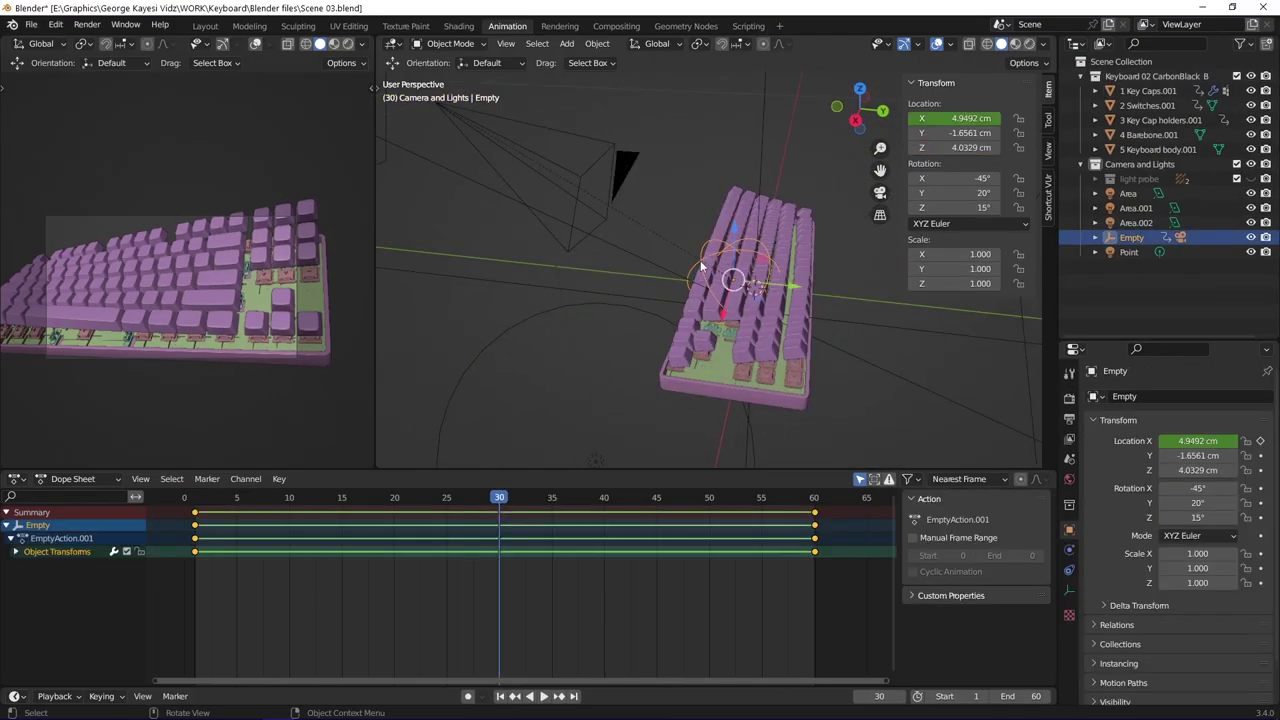
mouse_move(447, 511)
mouse_down()
mouse_move(380, 506)
mouse_move(457, 531)
mouse_up()
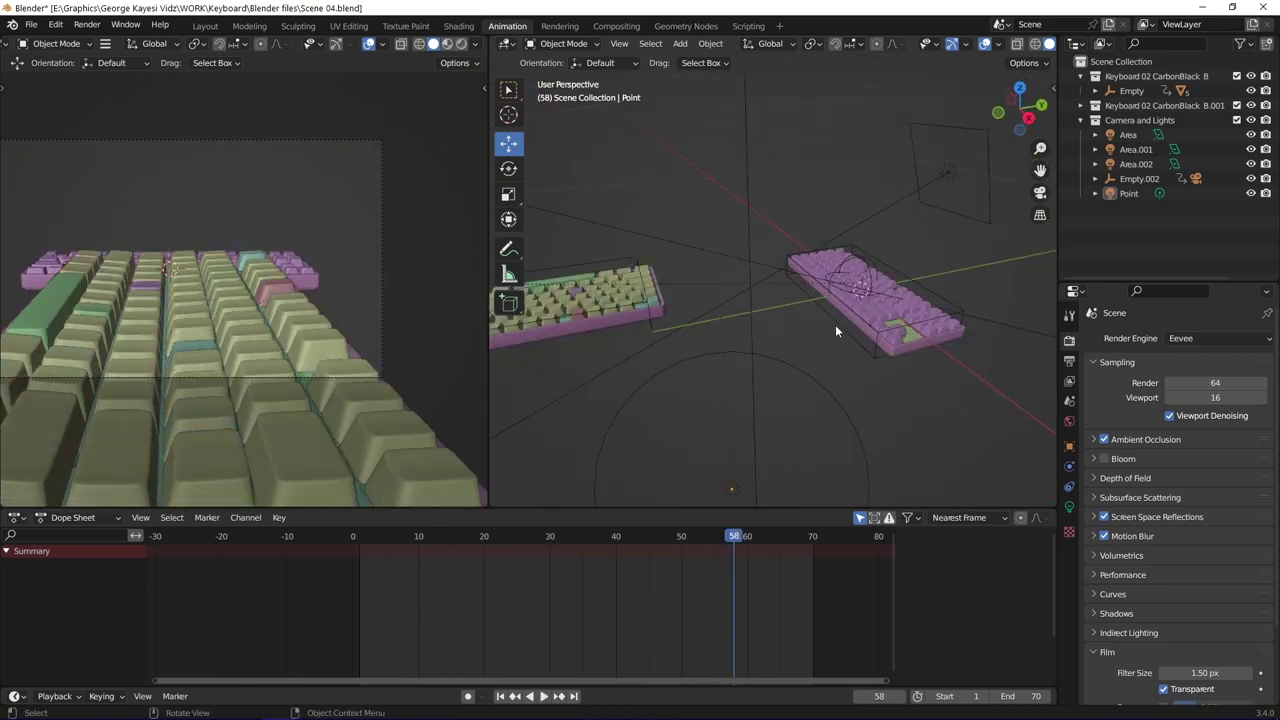
- Select the keyboard's Empty in Scene 04, rewind to frame 0 and inspect its keyframed Y rotation
click(840, 318)
key(space)
drag(711, 540, 357, 549)
key(n)
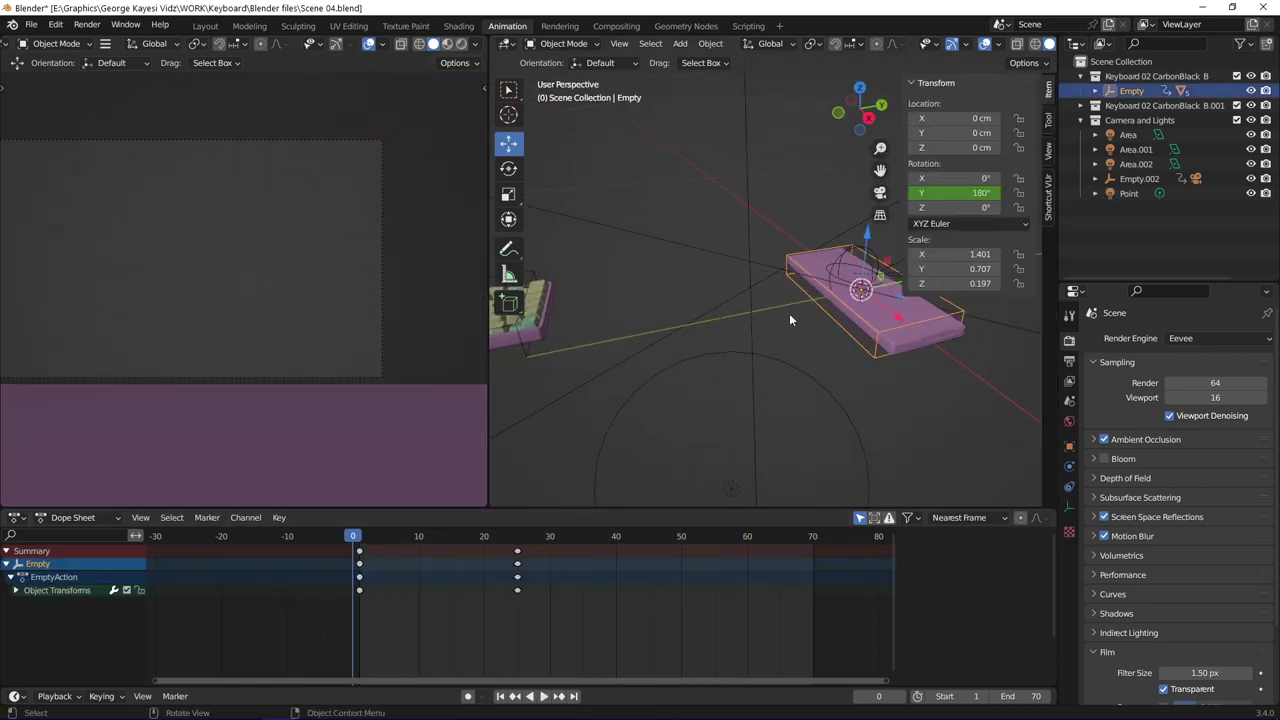
middle_drag(781, 317, 723, 352)
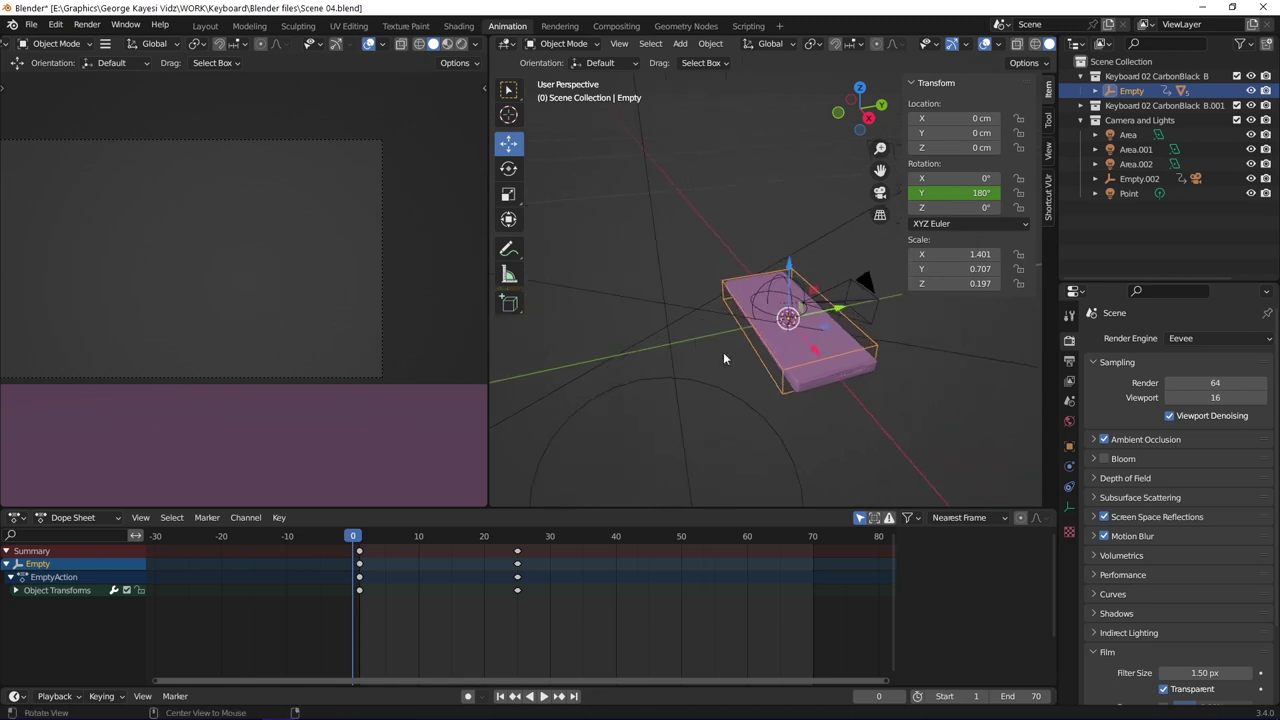
- Select the camera in Scene 04 and scrub through its Y location keyframes
click(866, 287)
drag(373, 540, 411, 548)
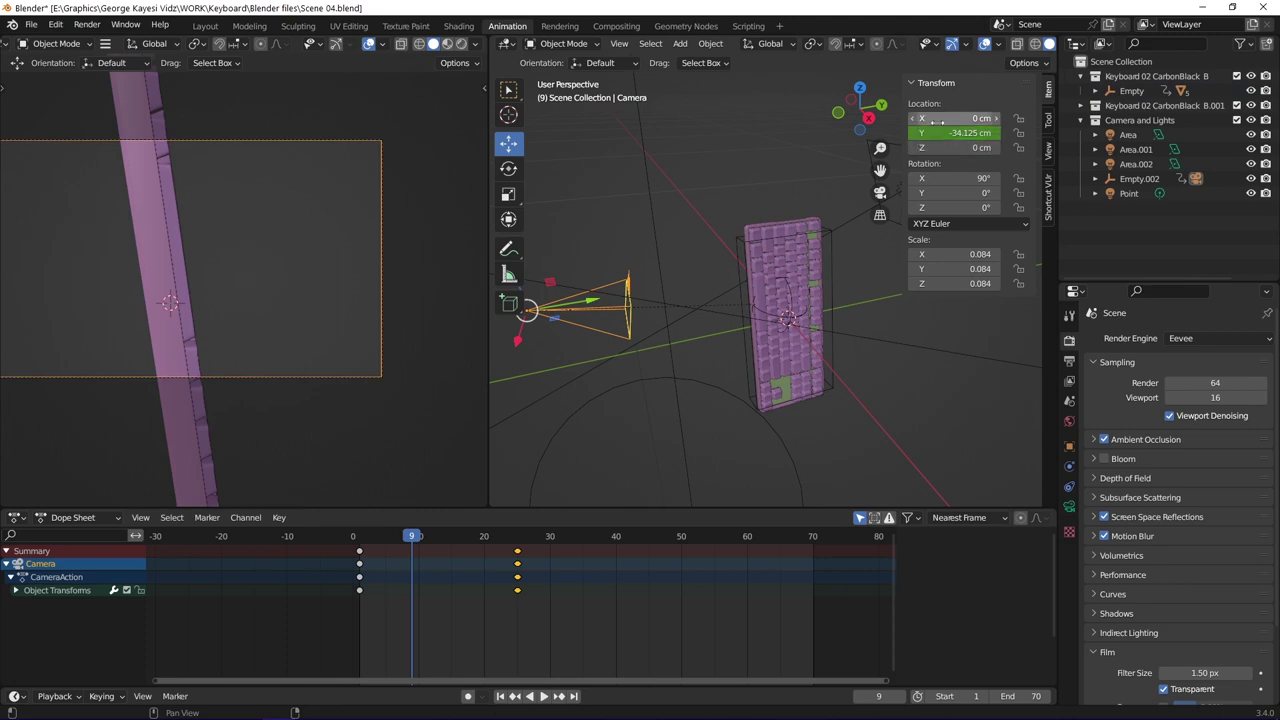
drag(413, 545, 508, 545)
middle_drag(640, 360, 704, 410)
drag(505, 545, 676, 540)
- Play the Scene 04 animation, select the 1 Key Caps.010 keycap and scrub through its location keyframes
key(space)
key(space)
click(823, 330)
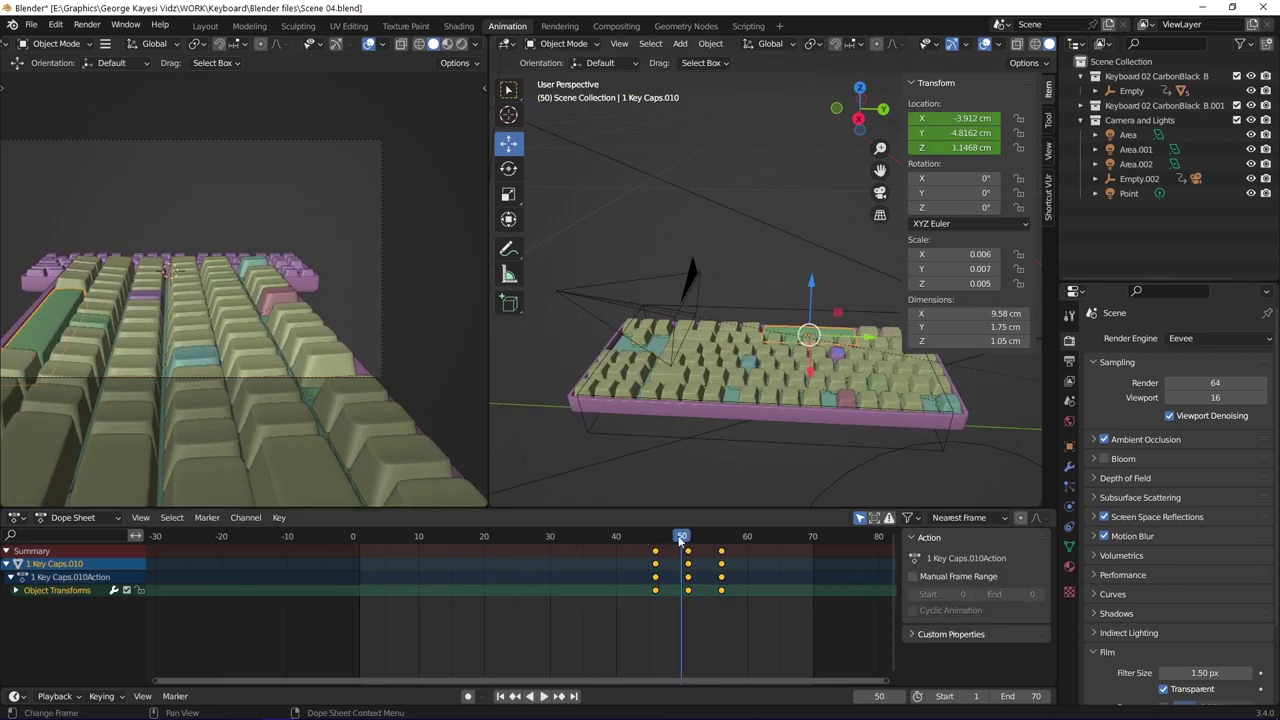
drag(680, 540, 701, 540)
click(755, 390)
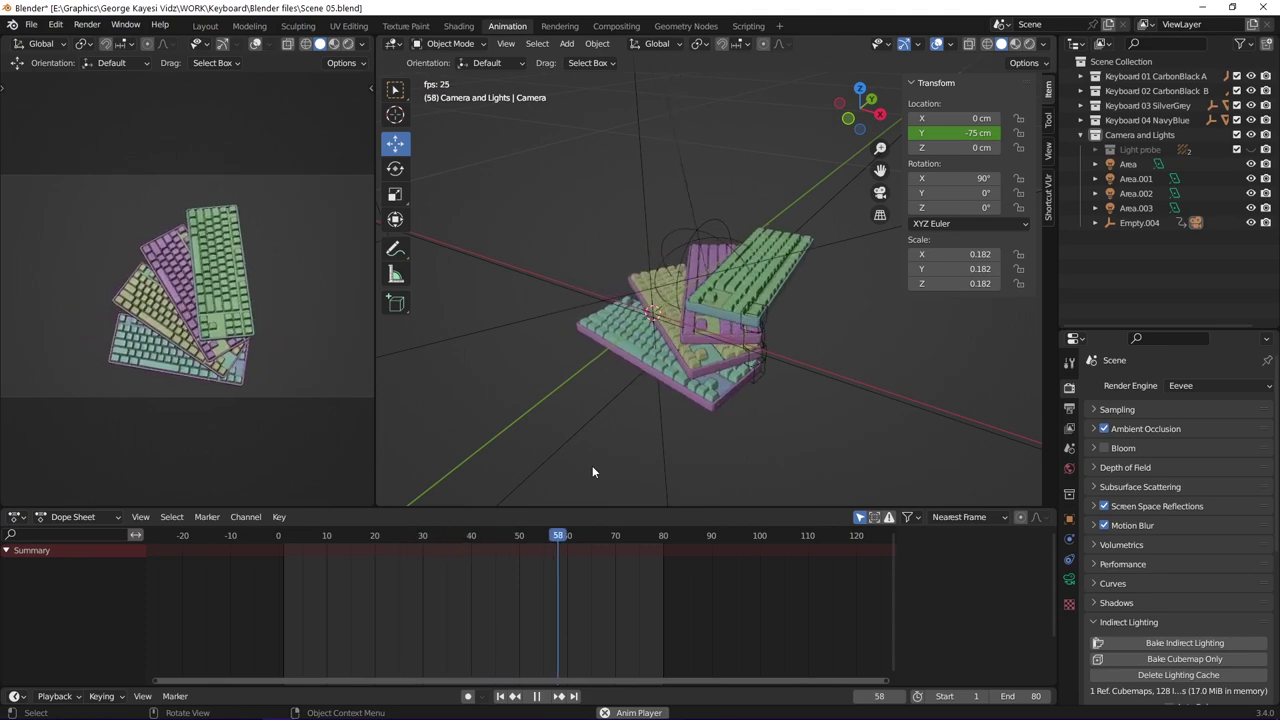
- Select Empty.003 in Scene 05 and scrub and play its keyframed Z rotation
key(space)
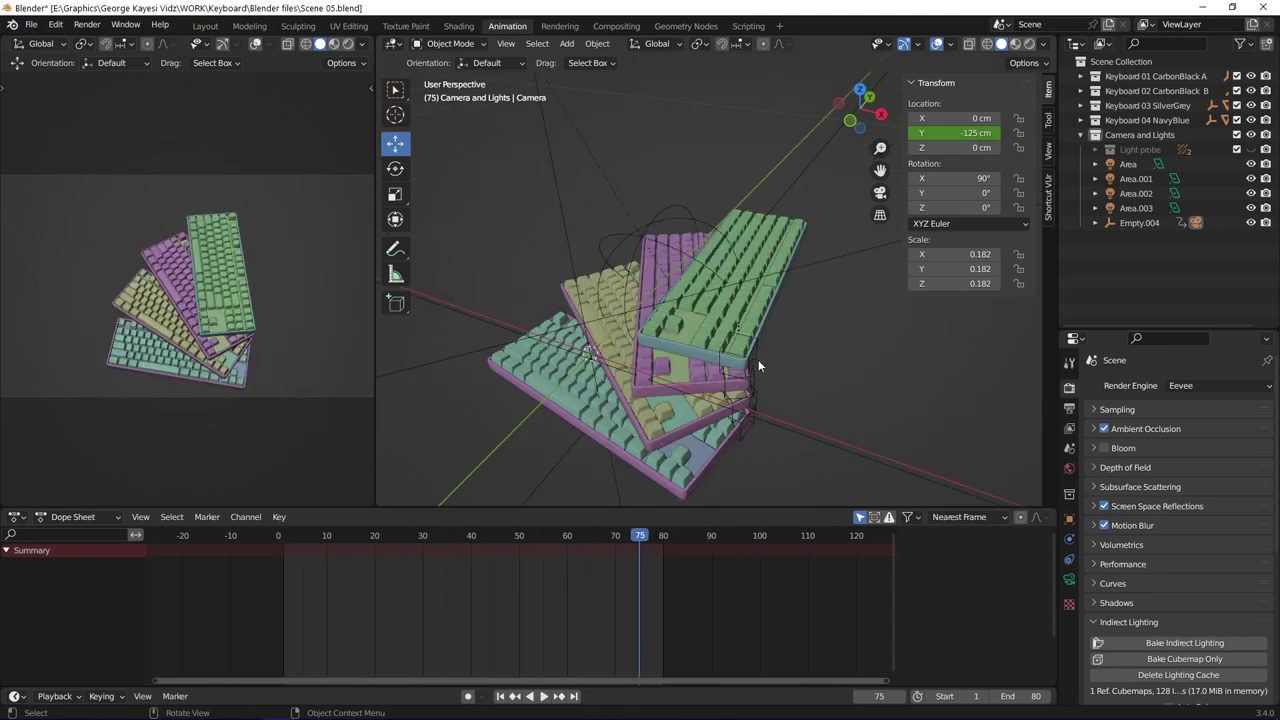
click(757, 362)
key(g)
right_click(764, 410)
click(764, 410)
key(g)
click(767, 411)
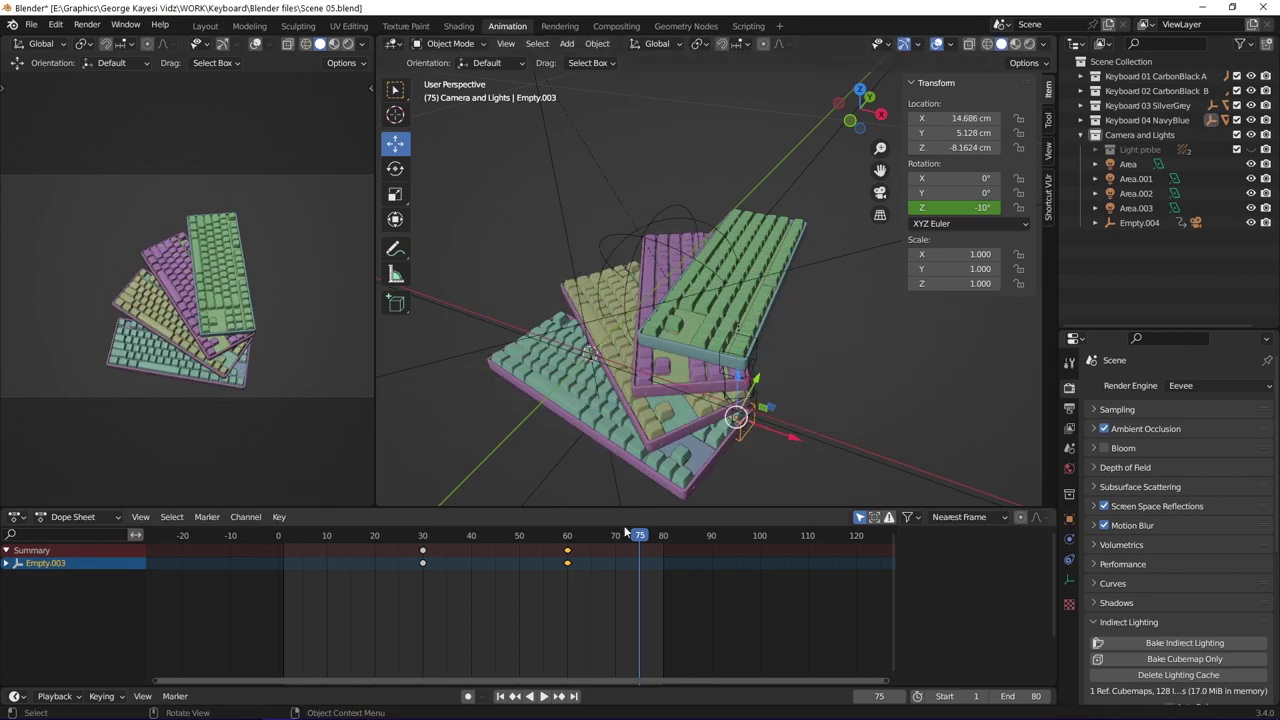
drag(627, 537, 497, 538)
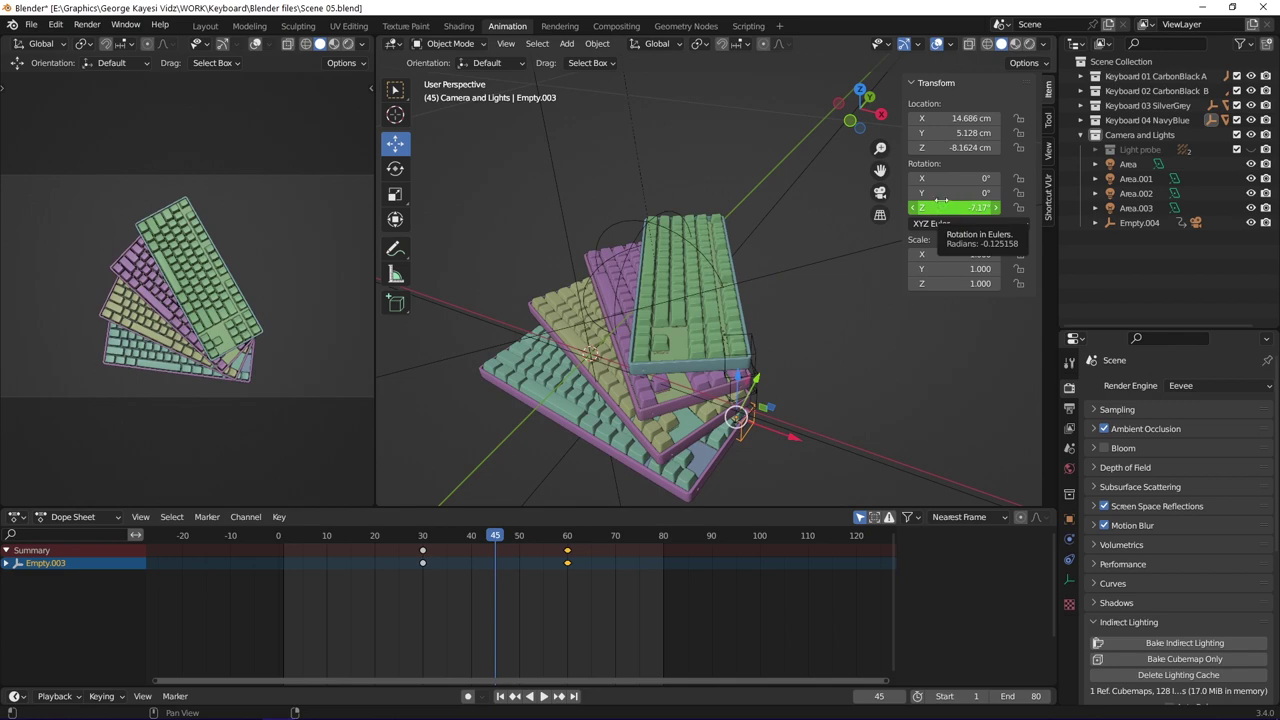
key(space)
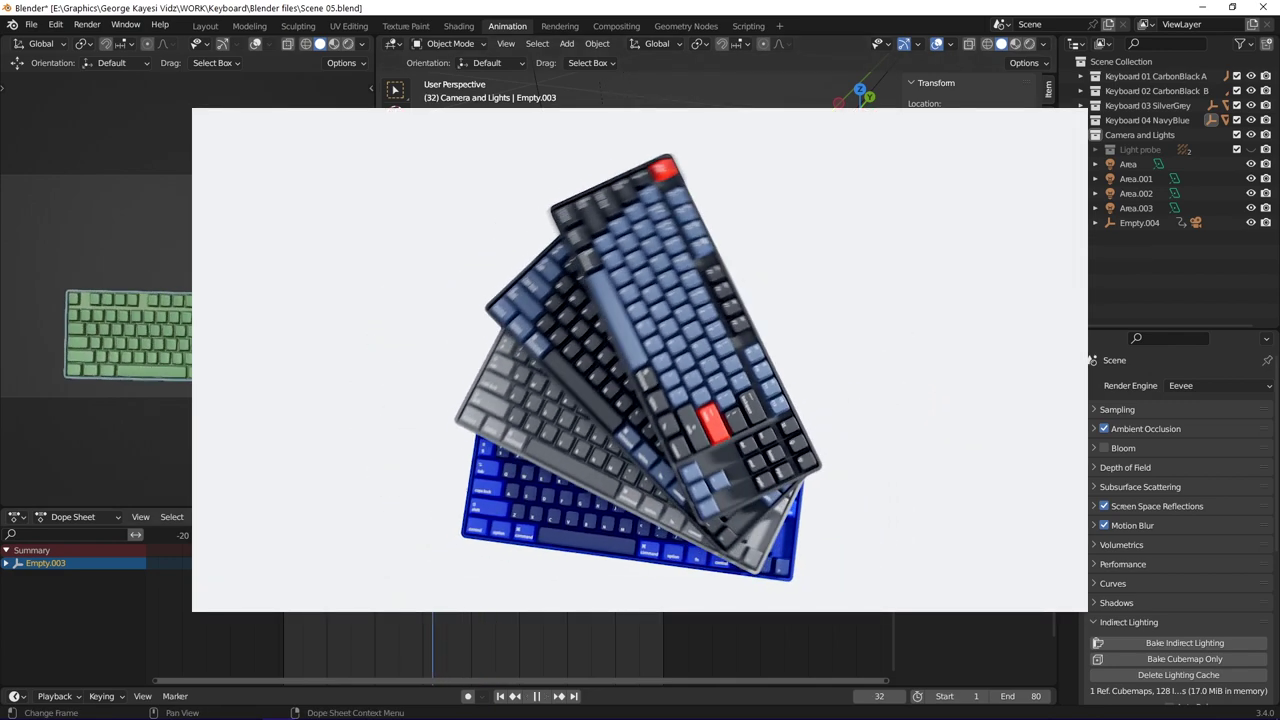
key(space)
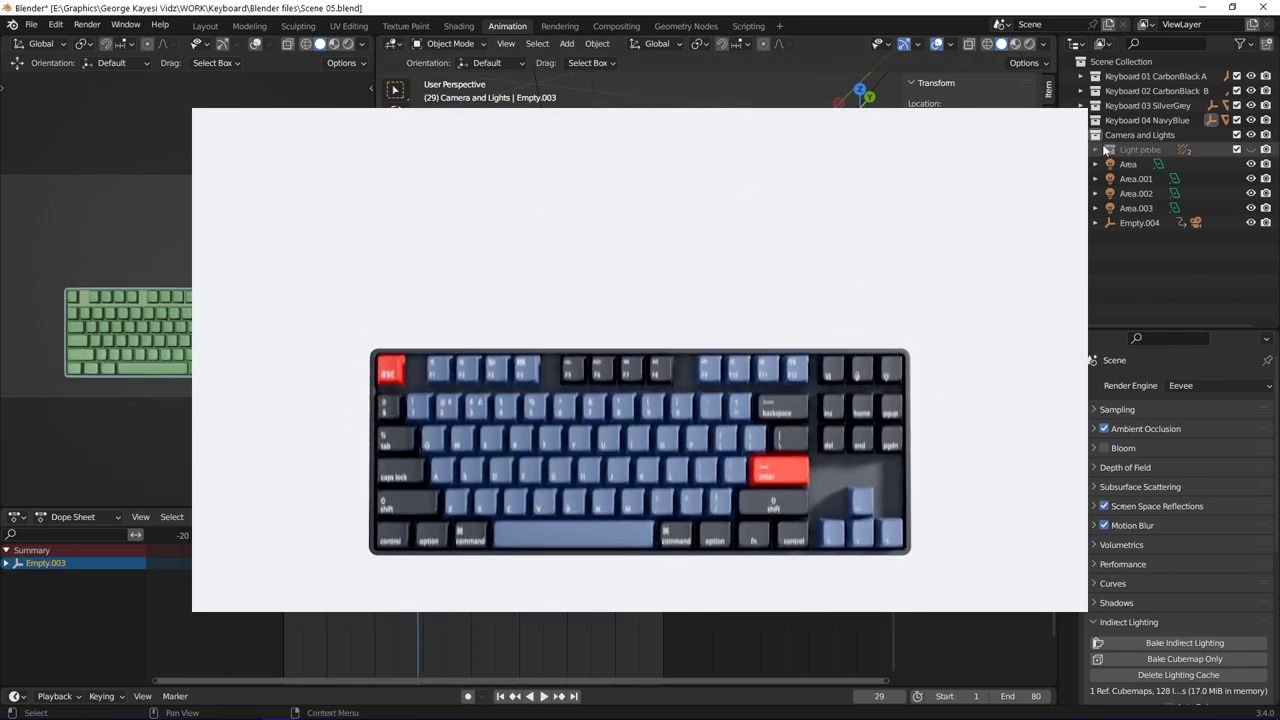
- Expand the Keyboard 04 NavyBlue collection, select its five keyboard parts and examine their Disable in Renders keyframes in an enlarged Dope Sheet
click(1095, 120)
click(1095, 134)
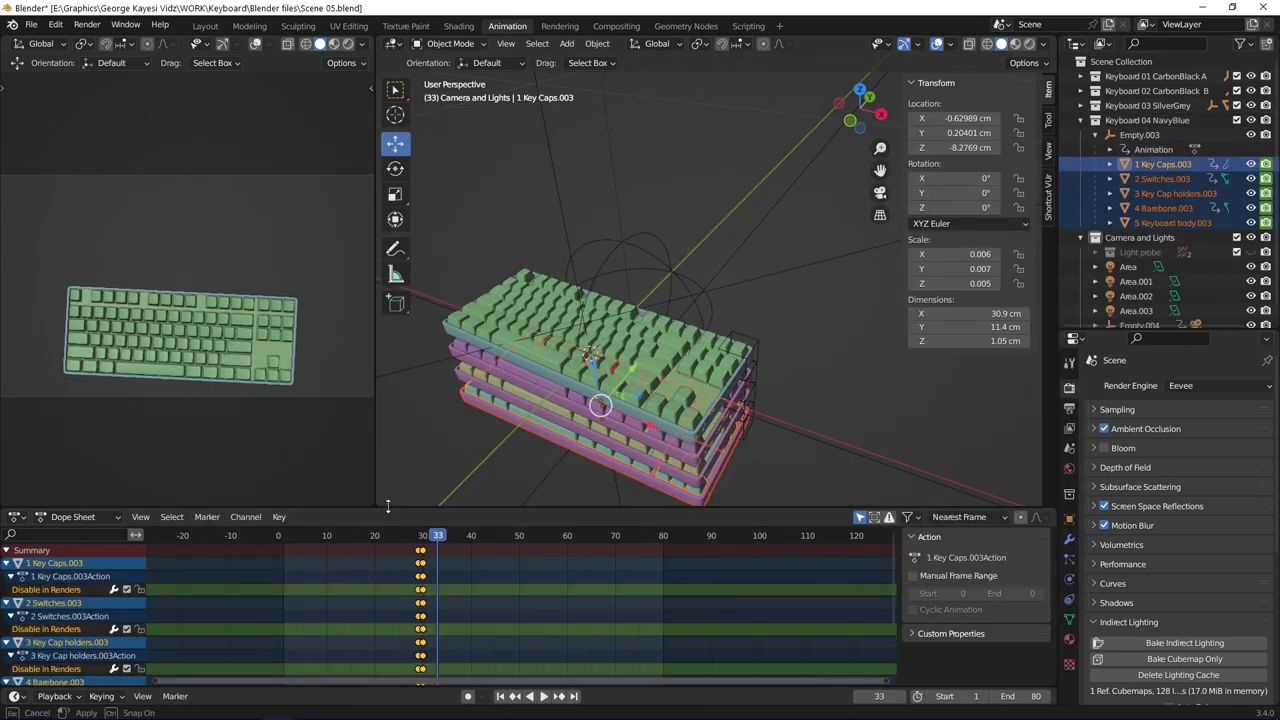
drag(400, 507, 398, 405)
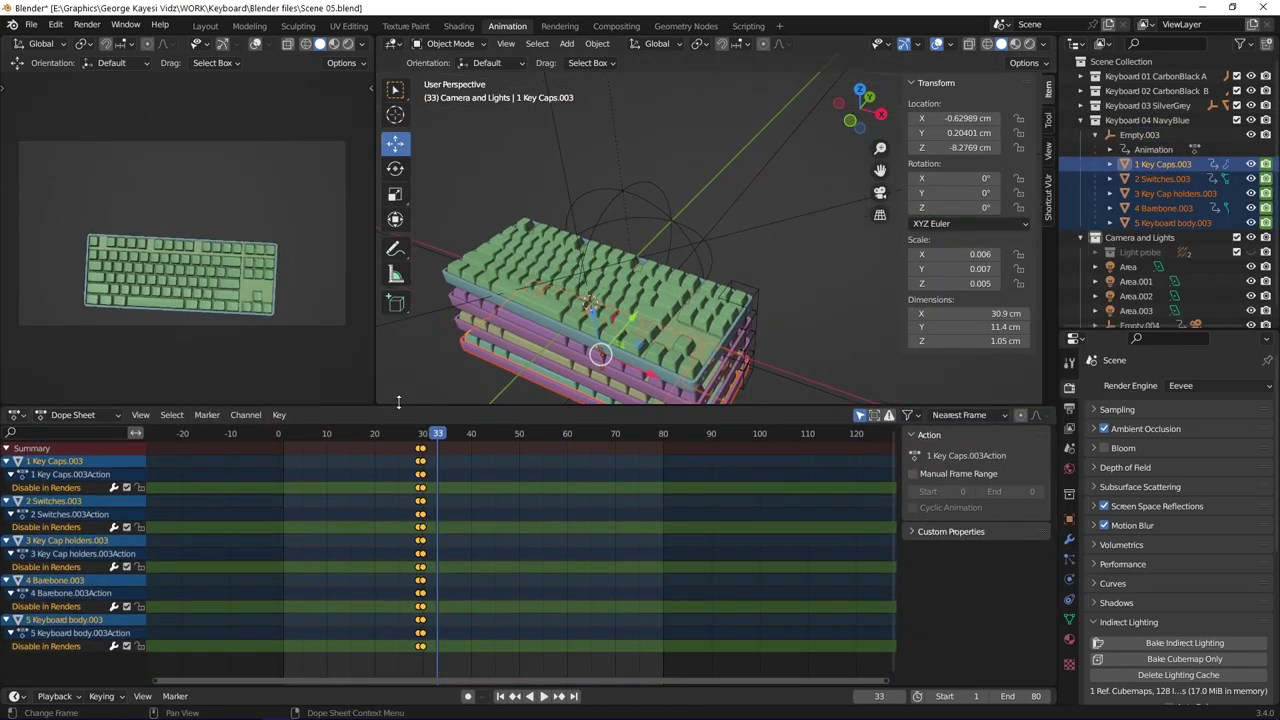
drag(443, 442, 421, 440)
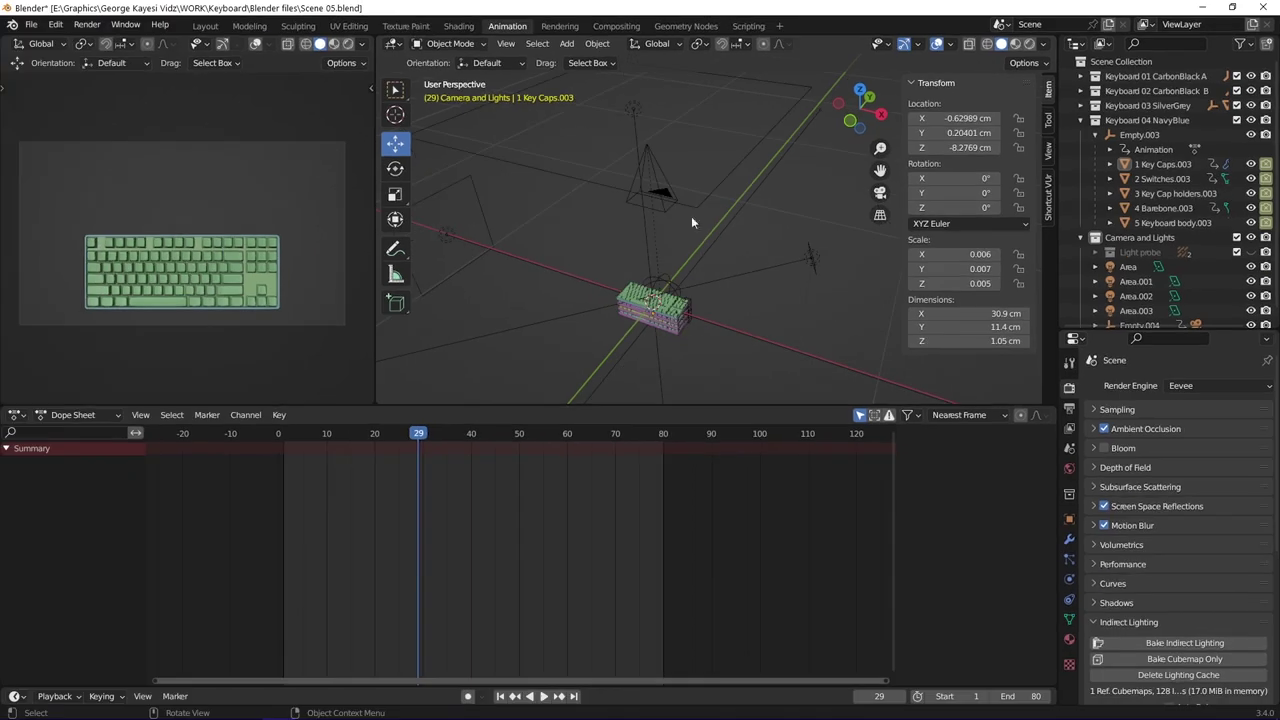
- Select the camera in Scene 05 and play back its keyframed Y location
click(668, 205)
key(space)
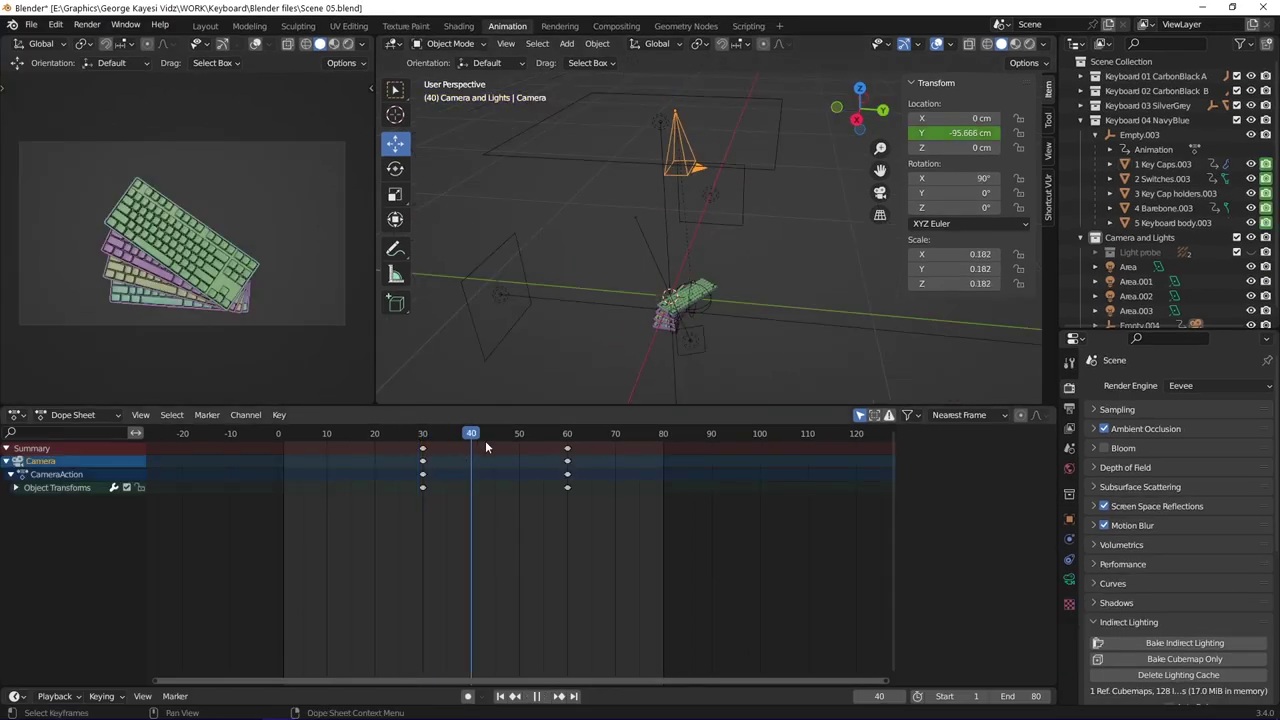
key(Escape)
key(space)
key(space)
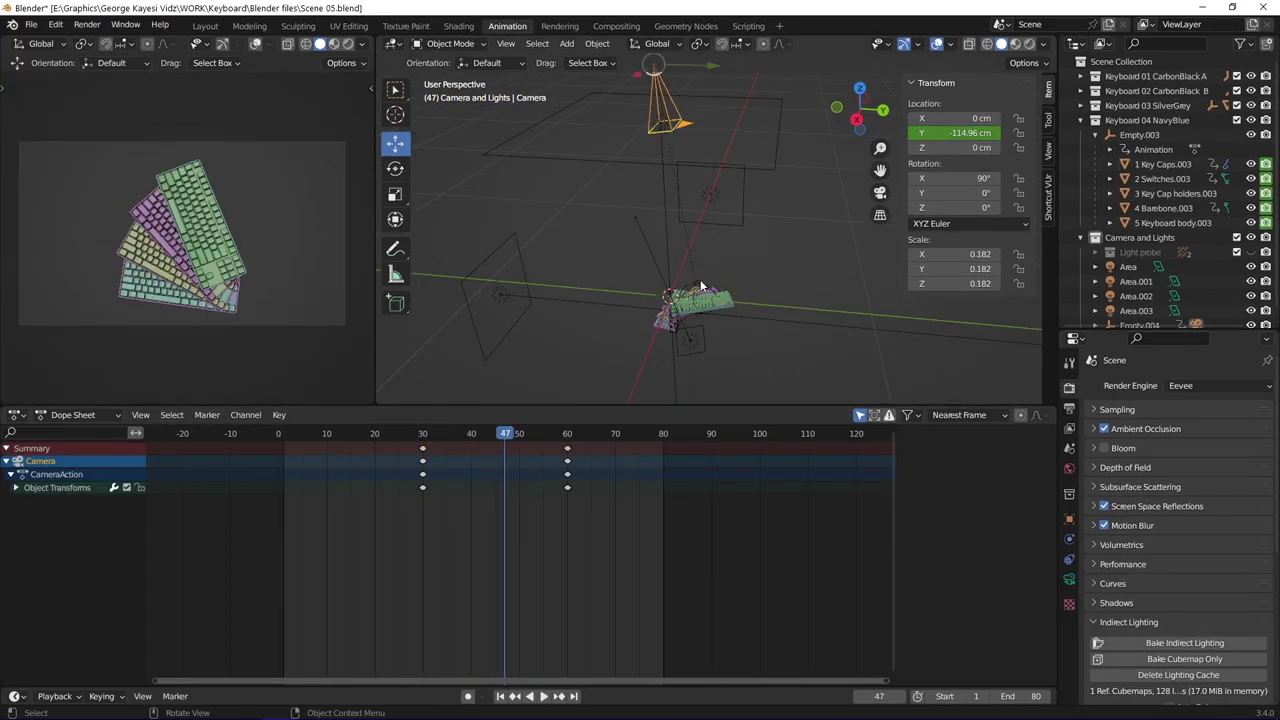
- Select Empty.004 and scrub through its Y location and X rotation keyframes
click(702, 289)
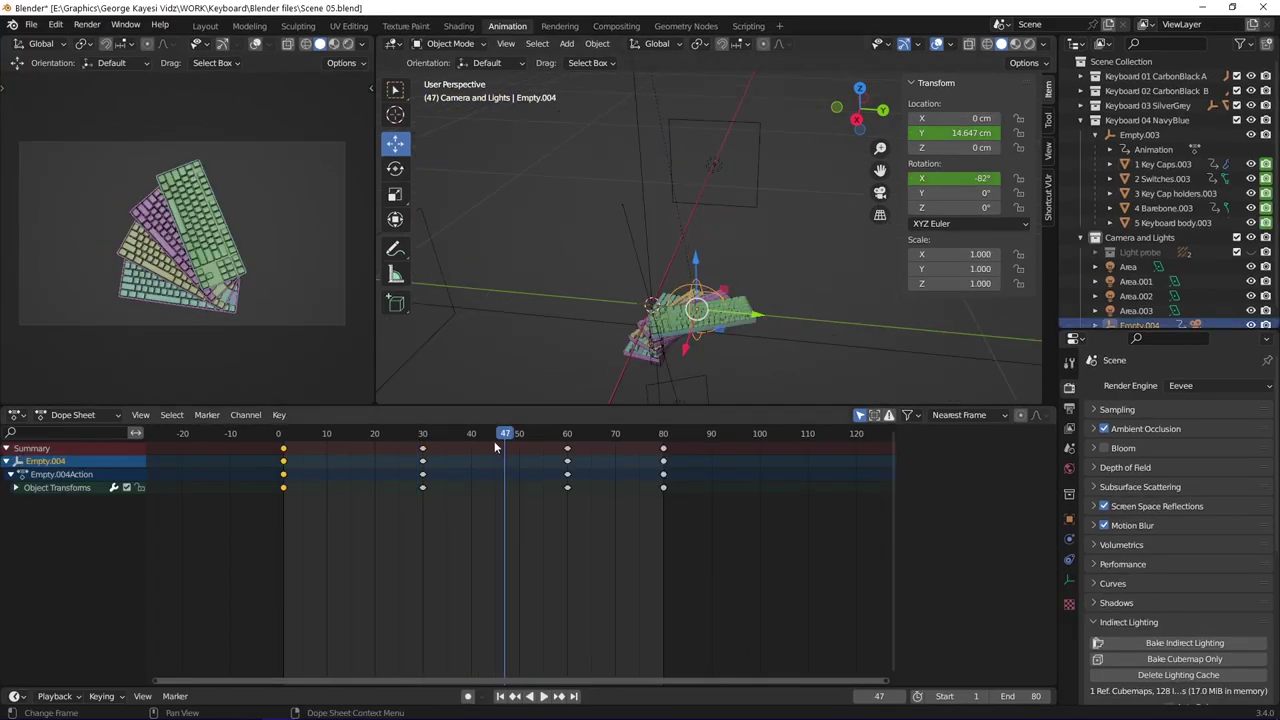
drag(494, 438, 447, 436)
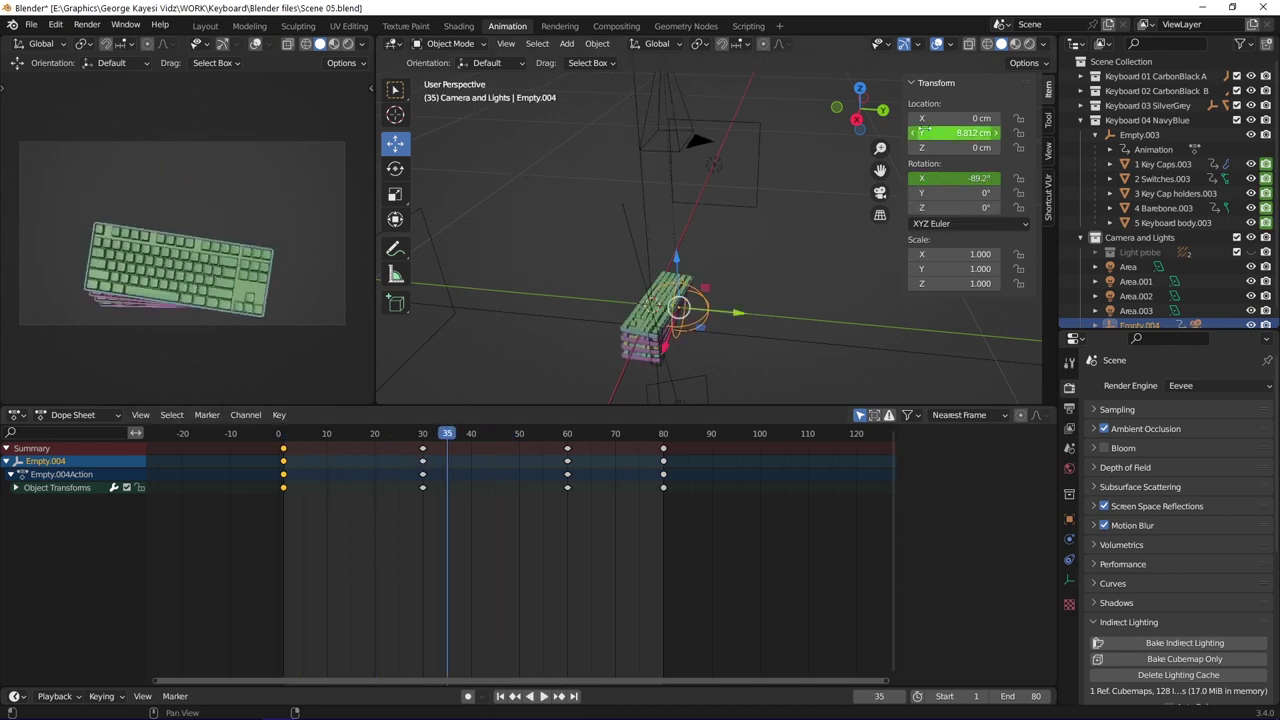
drag(440, 440, 534, 436)
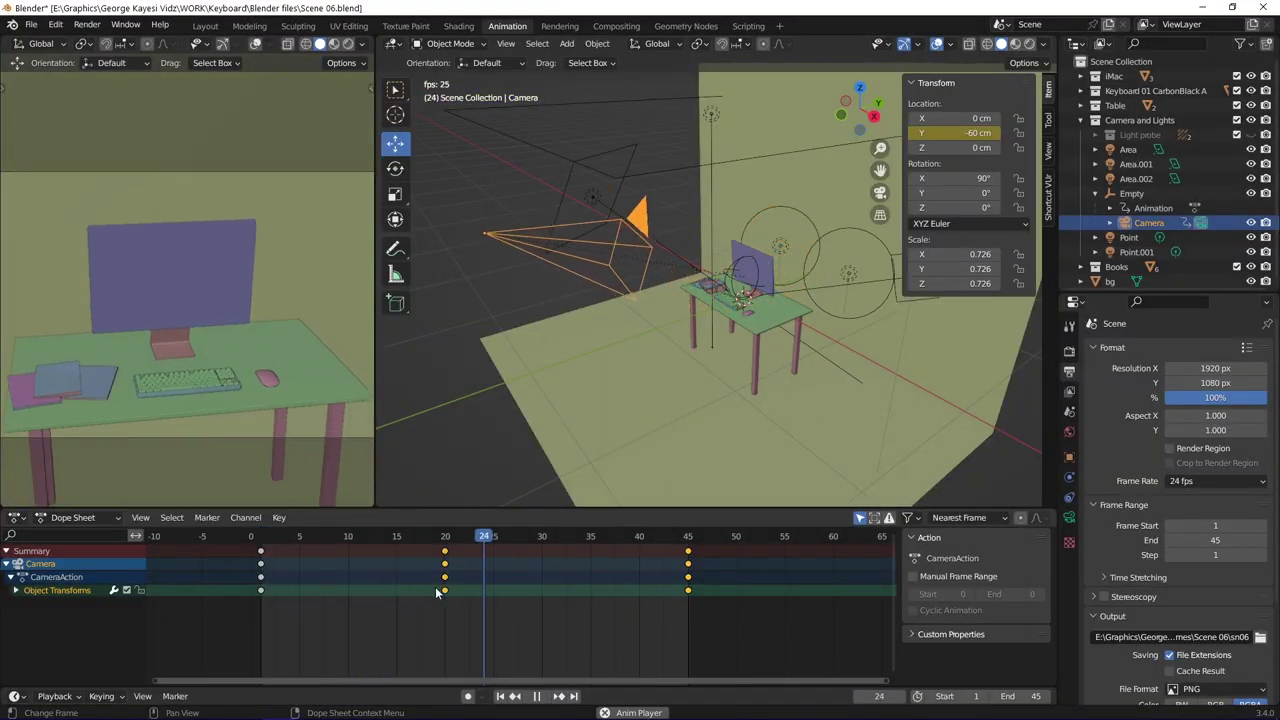
- Select the camera's Empty in Scene 06, then scrub and play its Z location and X rotation animation
key(Escape)
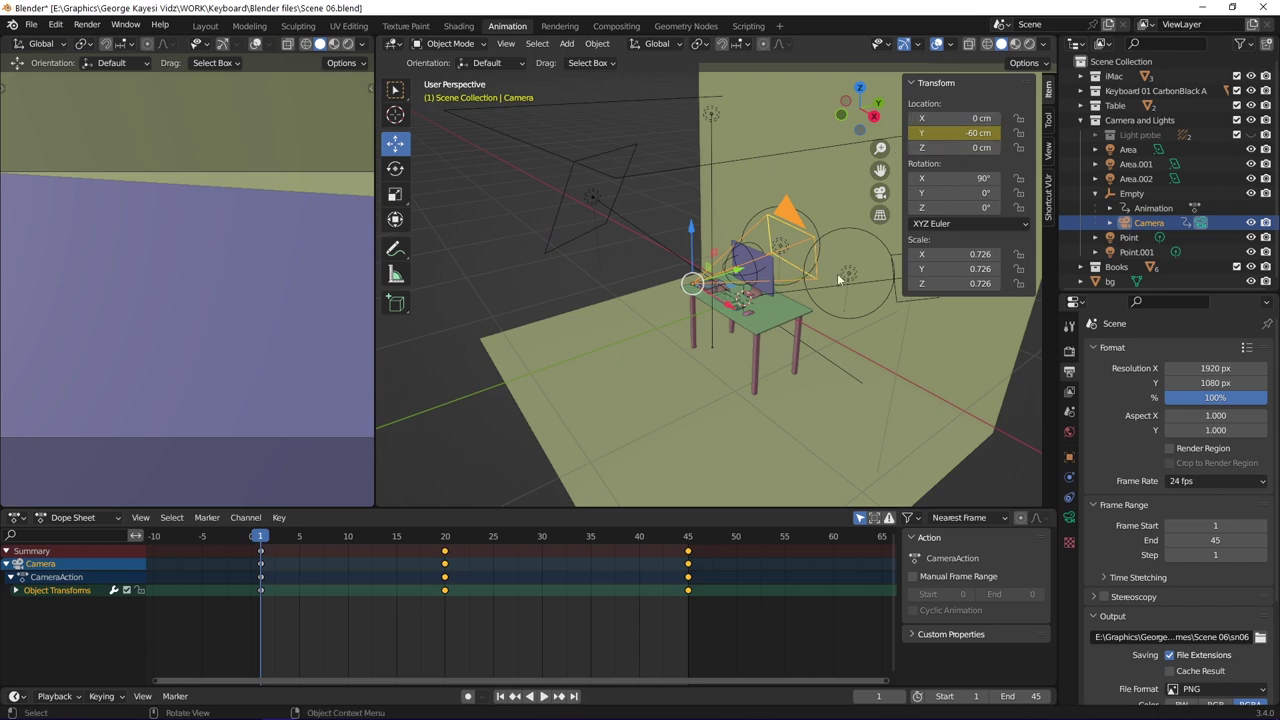
click(758, 274)
key(space)
drag(271, 537, 371, 537)
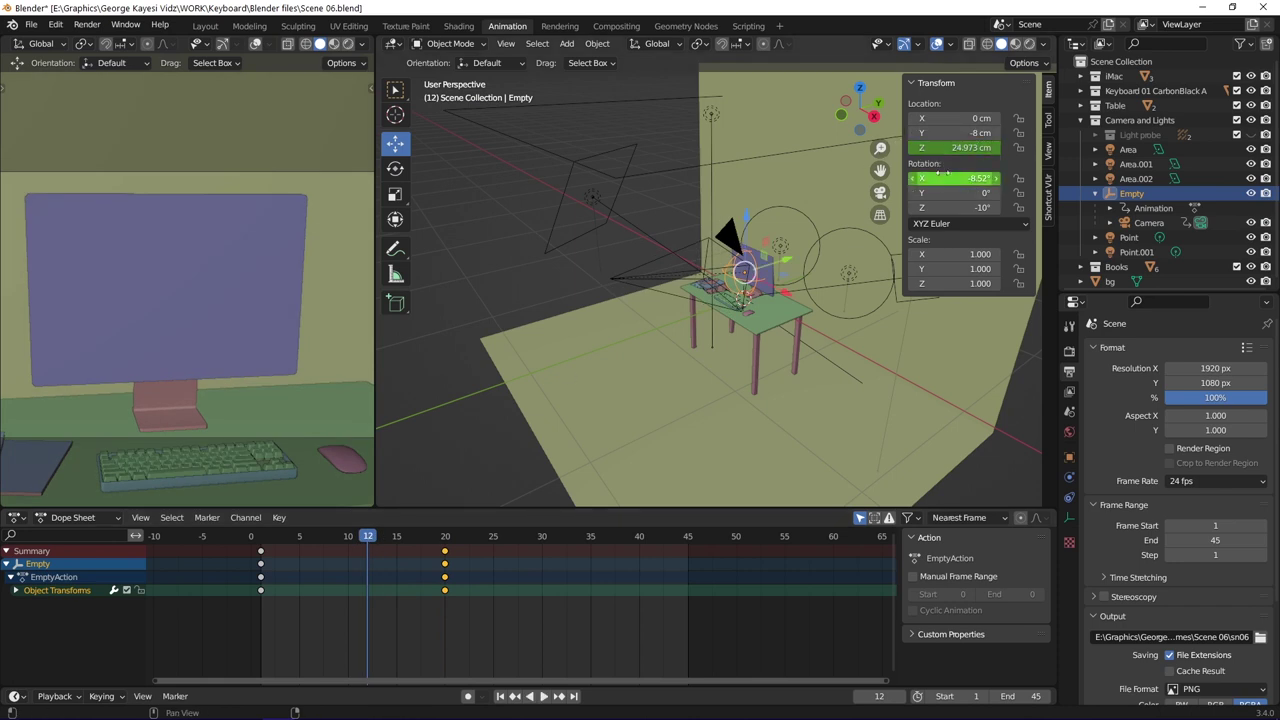
key(space)
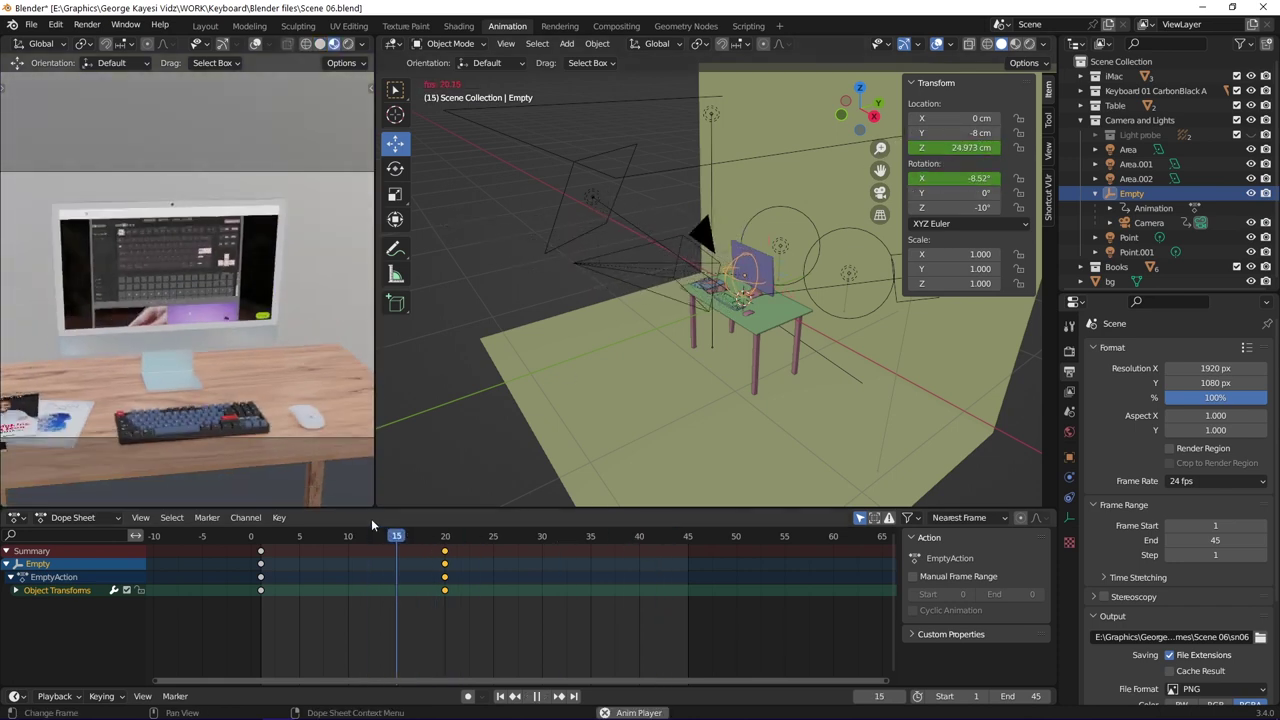
key(space)
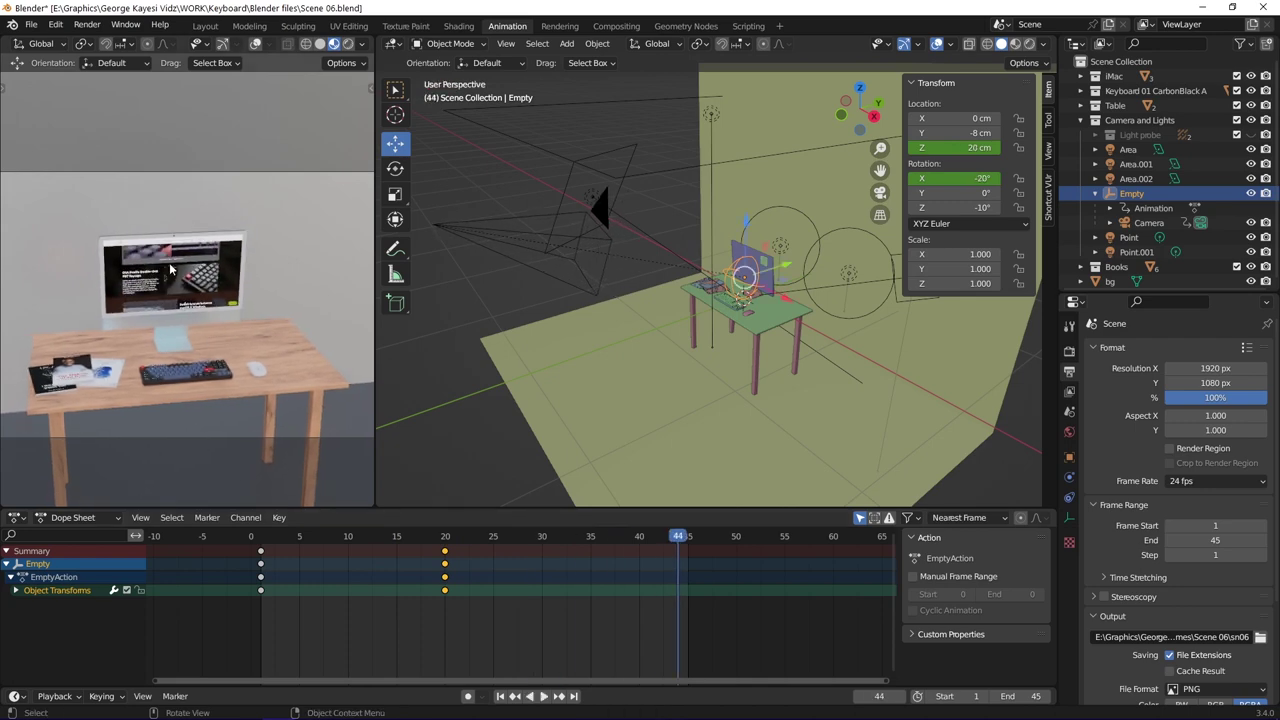
- Switch to the Shading workspace, select the iMac monitor and examine how the video texture feeds Base Color and Emission in the iM display material
click(458, 25)
click(438, 188)
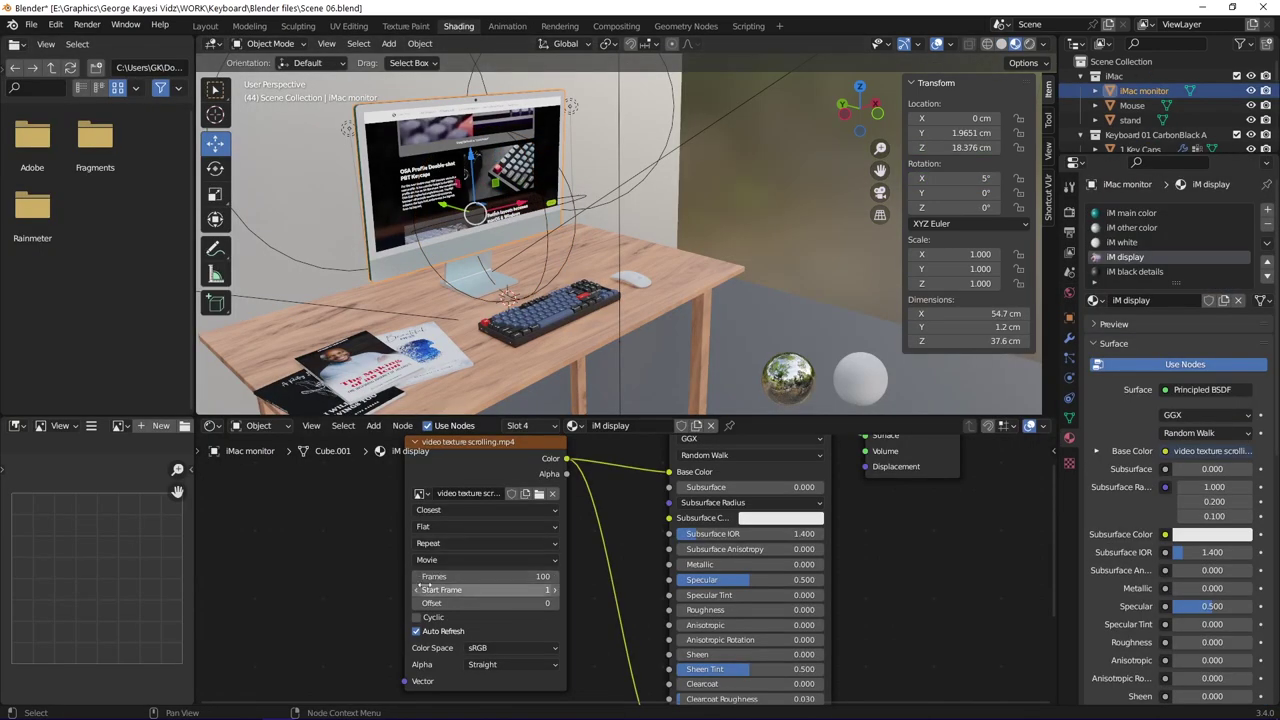
scroll(655, 485, down, 2)
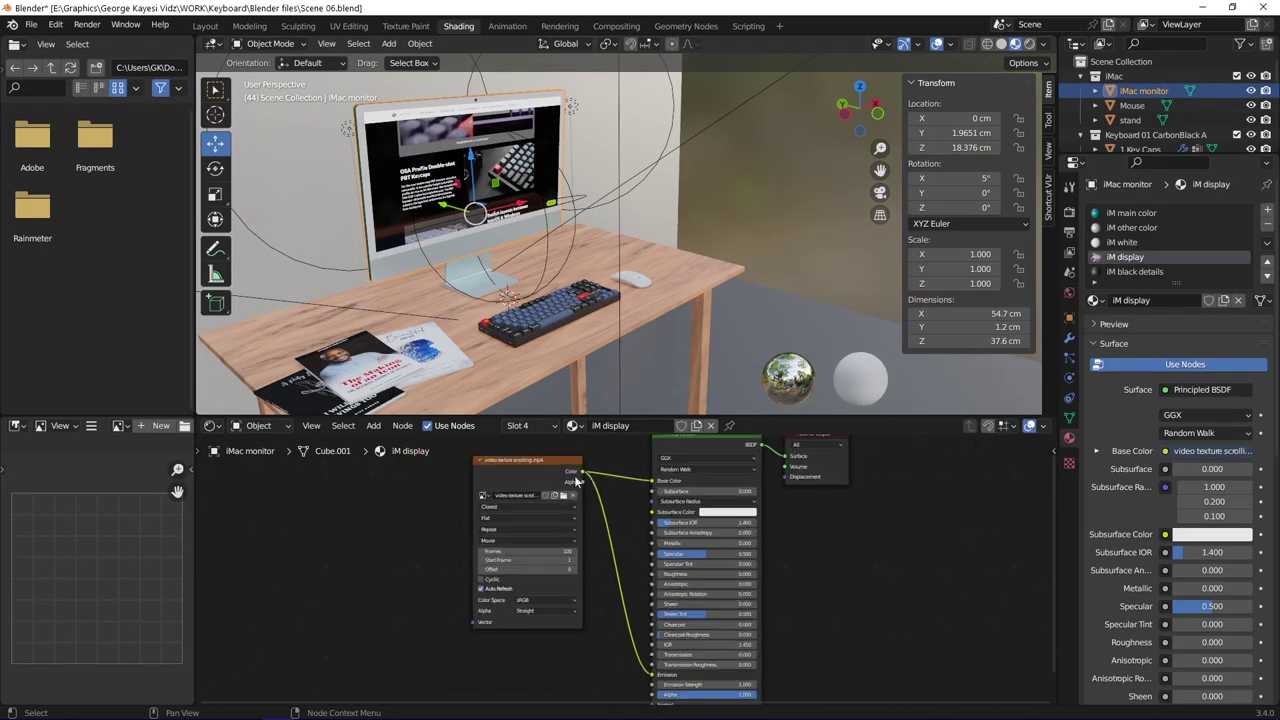
scroll(662, 690, up, 4)
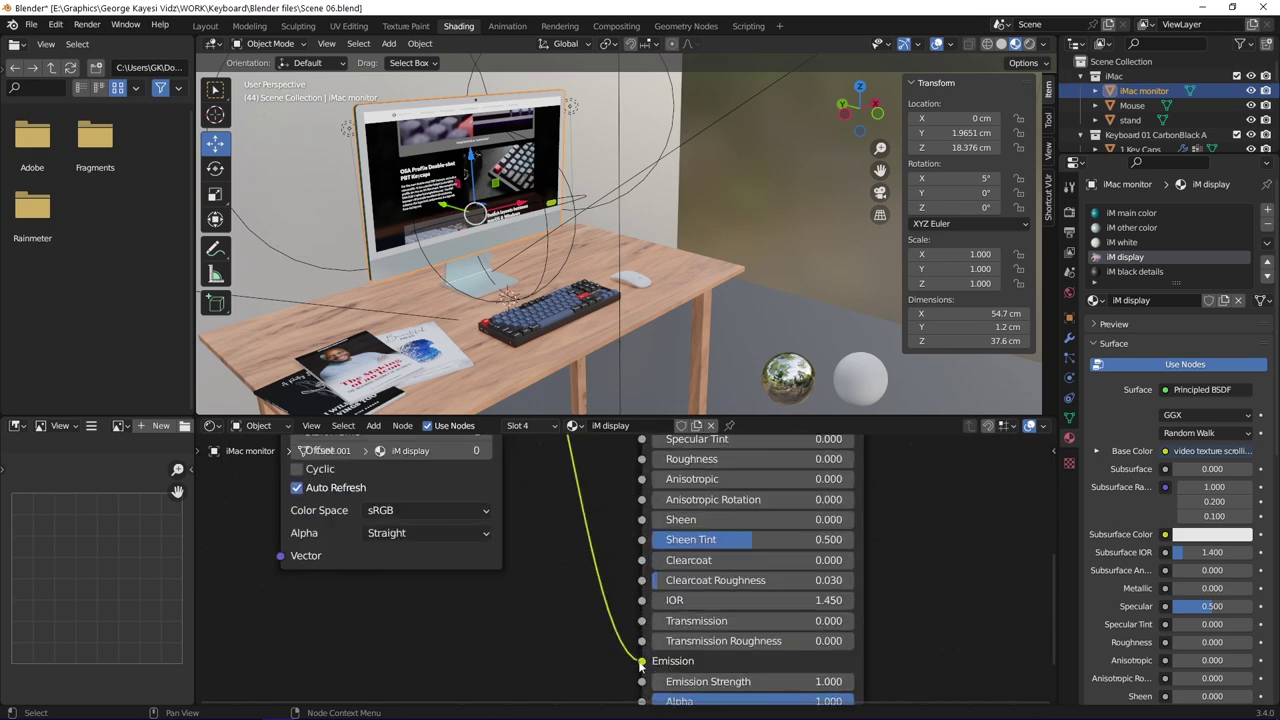
scroll(641, 662, down, 3)
scroll(480, 560, up, 4)
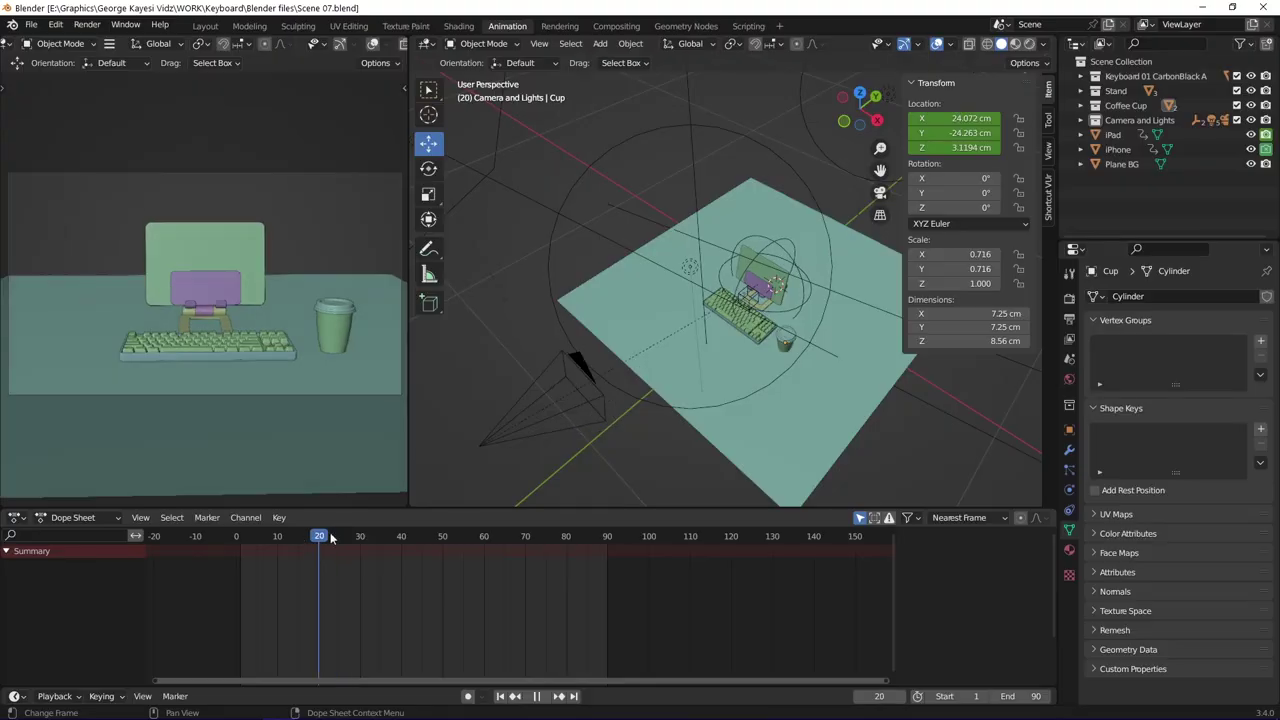
- Select the camera in Scene 07 and scrub through its Y location keyframes
drag(320, 540, 466, 549)
click(643, 357)
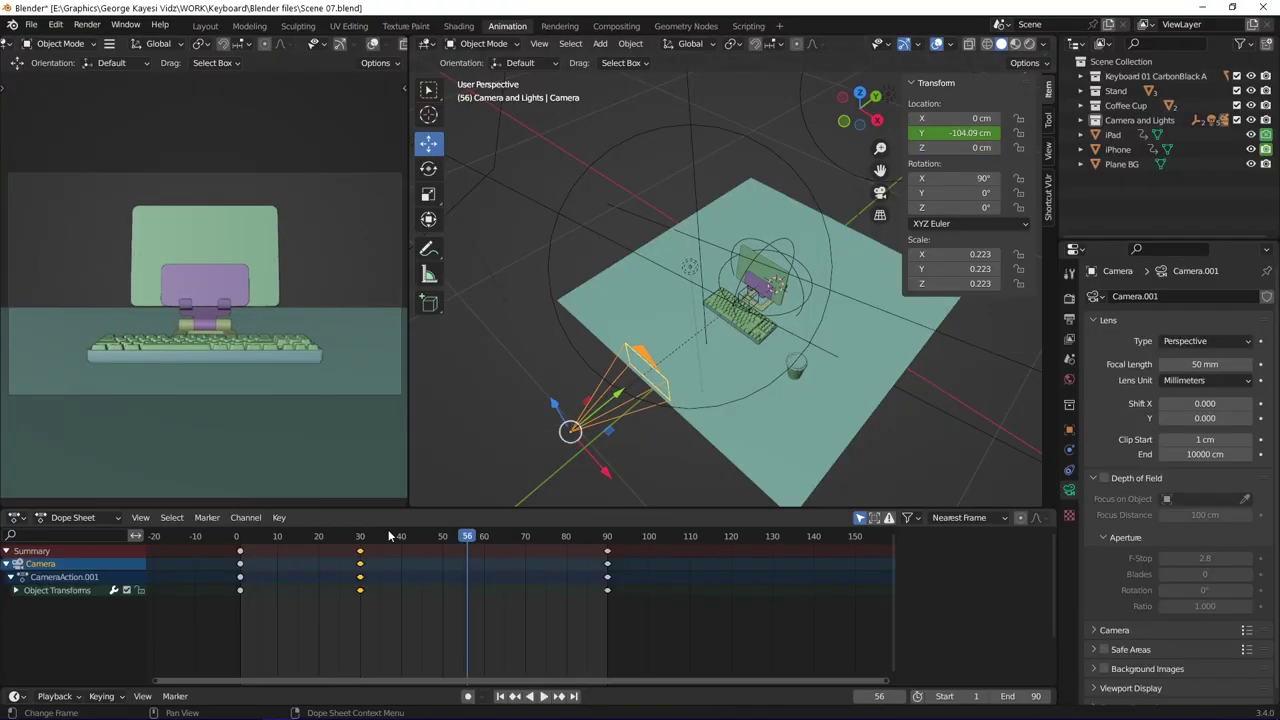
mouse_move(387, 536)
mouse_down()
mouse_move(342, 546)
mouse_move(390, 553)
mouse_up()
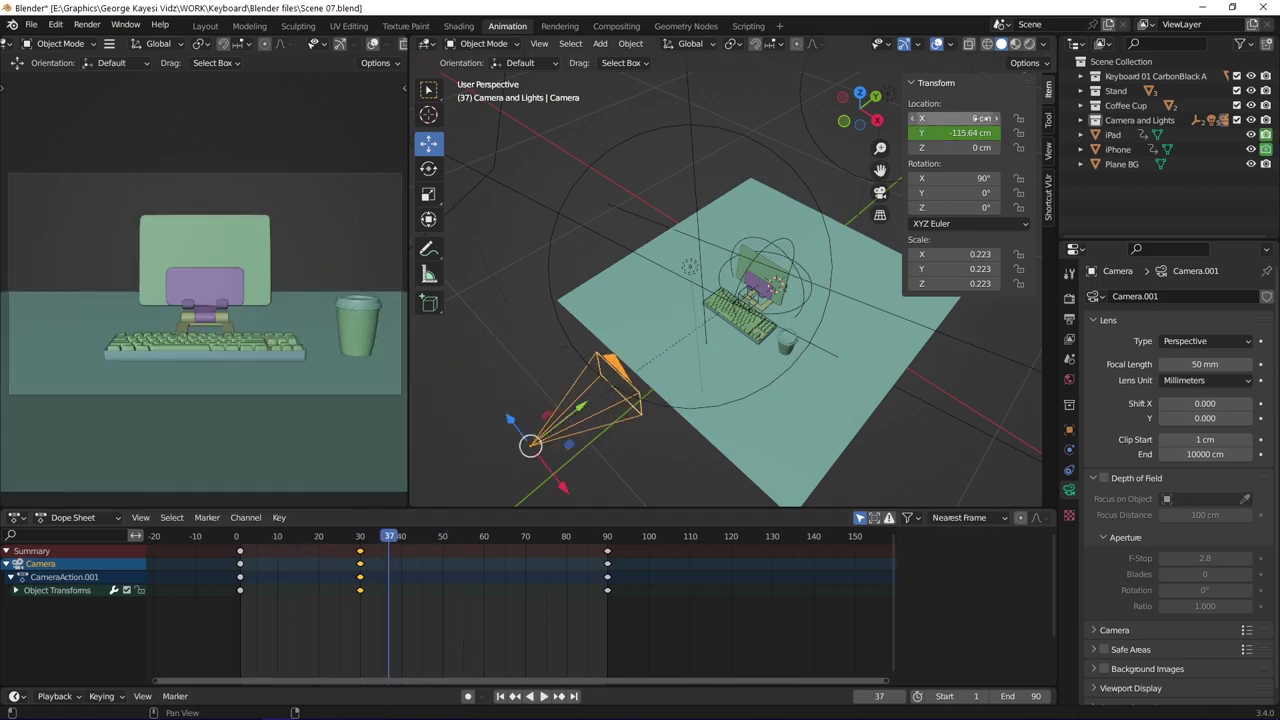
click(591, 536)
- Select the coffee cup in Scene 07 and scrub through its location keyframes
click(771, 250)
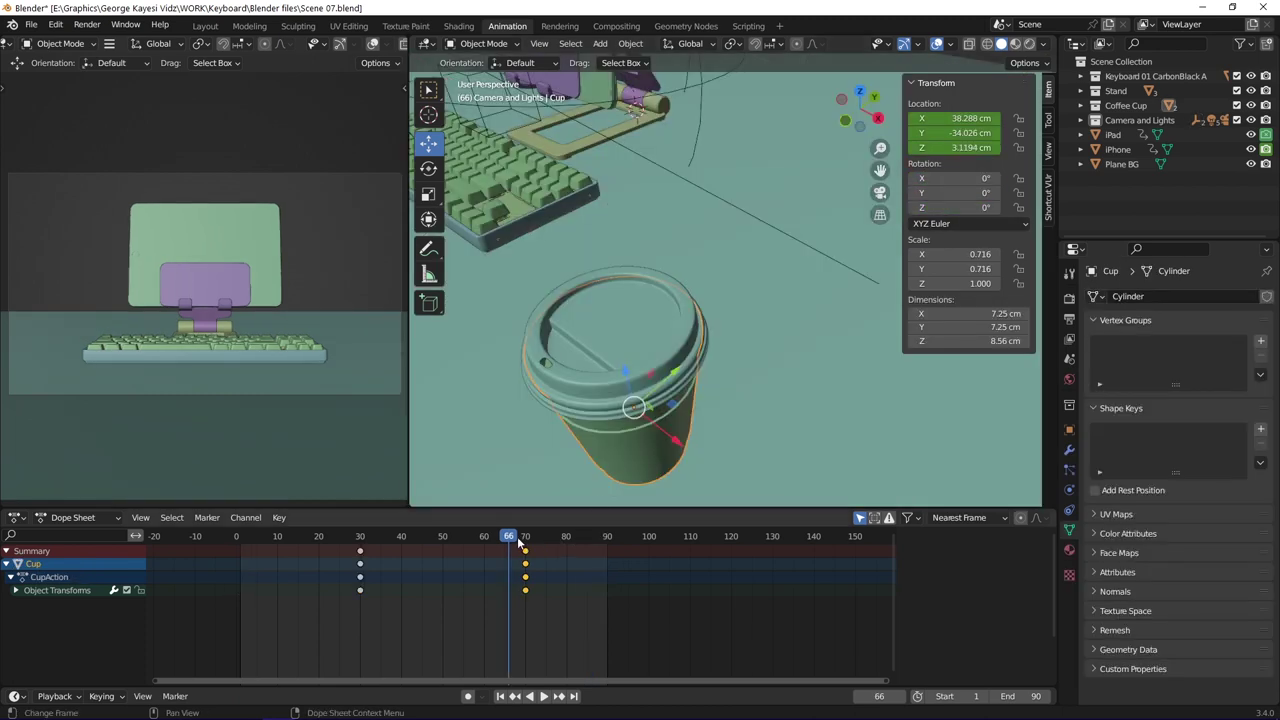
drag(519, 542, 442, 542)
key(space)
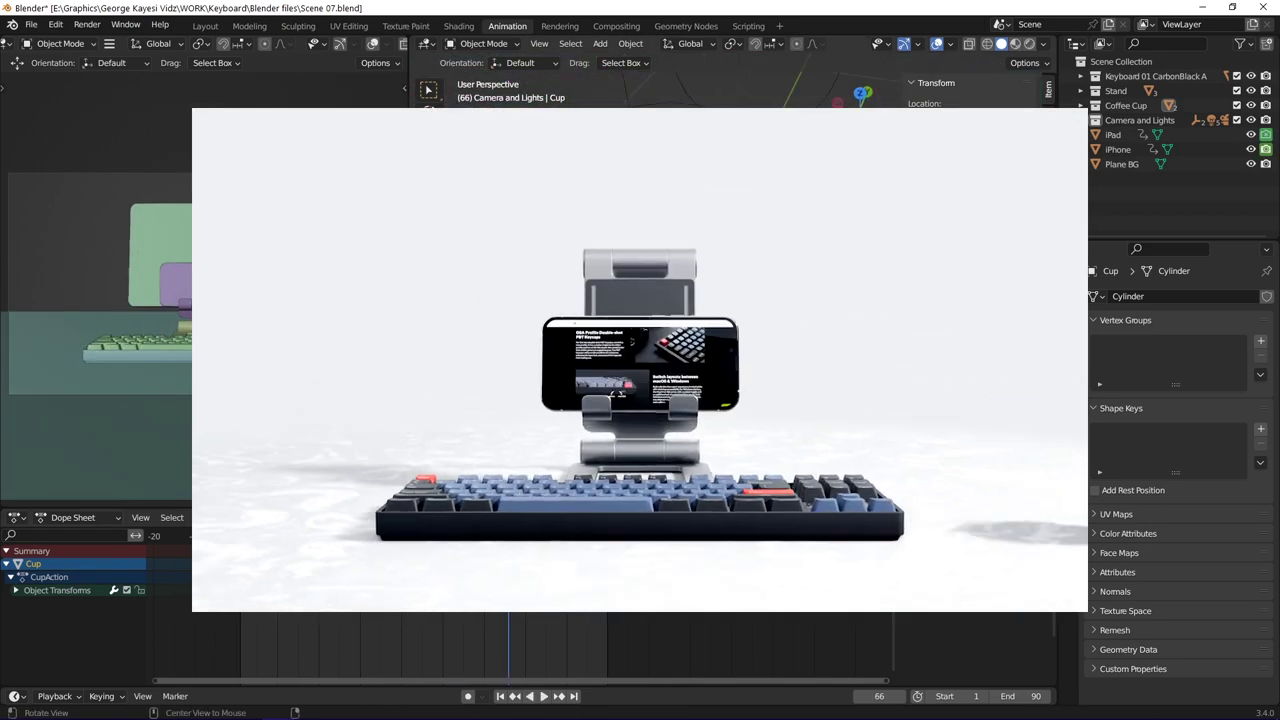
- Select the iPhone and iPad together and scrub across their Disable in Renders keyframes around frame 45
click(1118, 149)
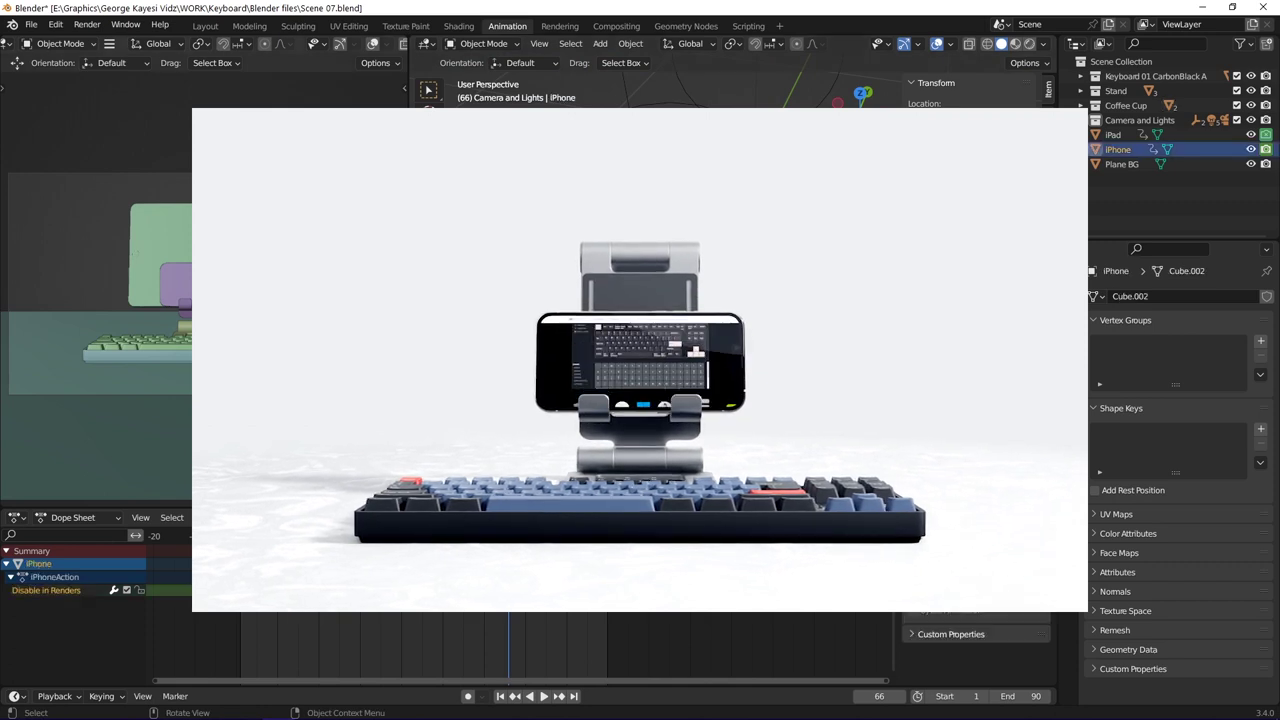
shift+click(224, 236)
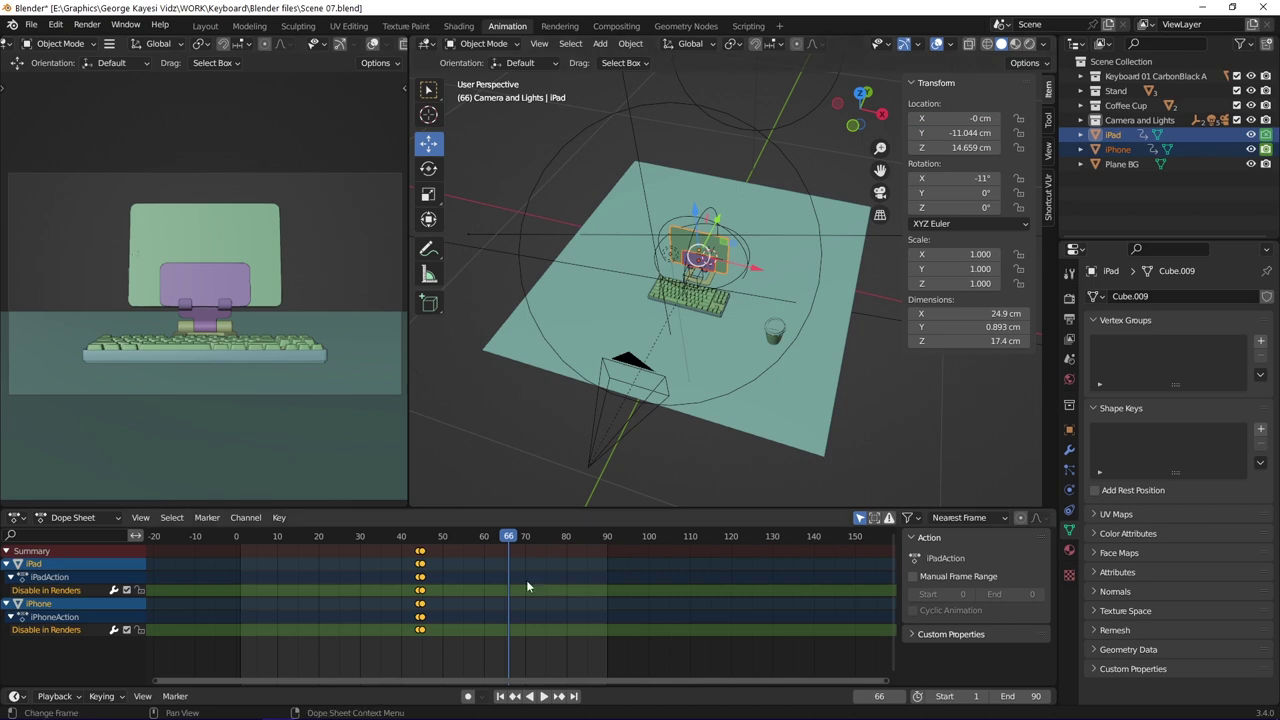
drag(508, 537, 426, 565)
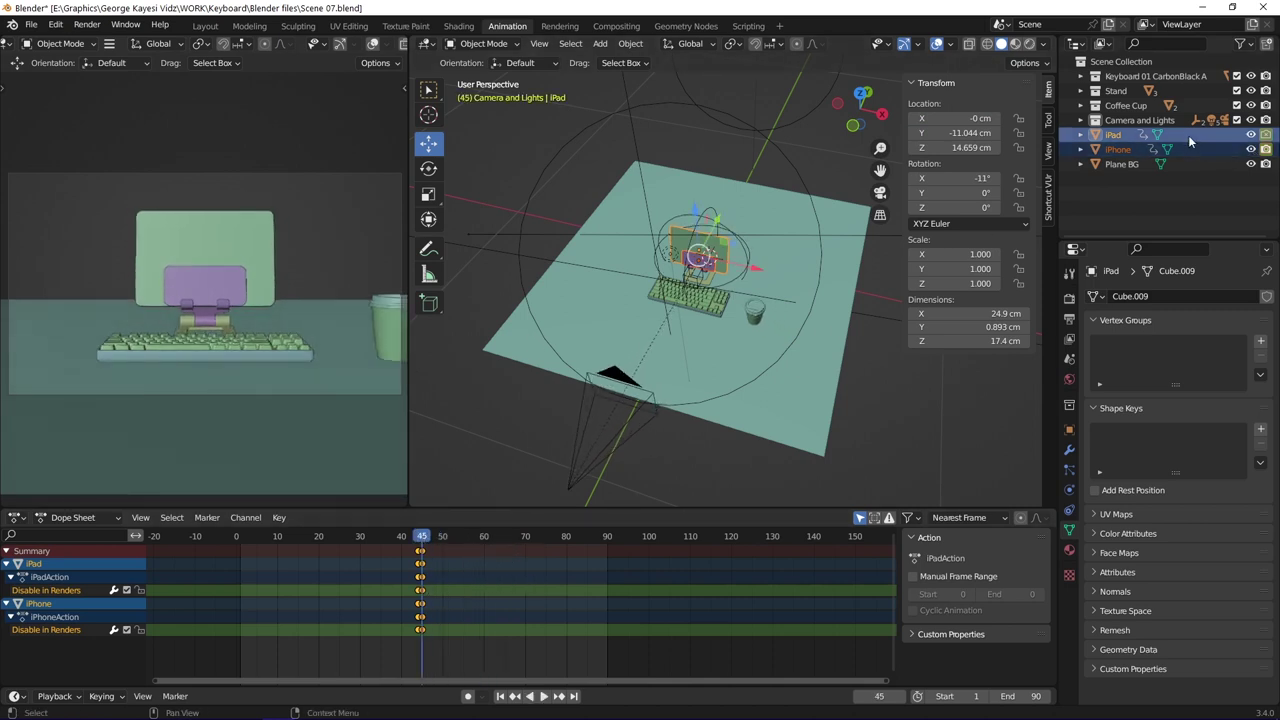
click(419, 540)
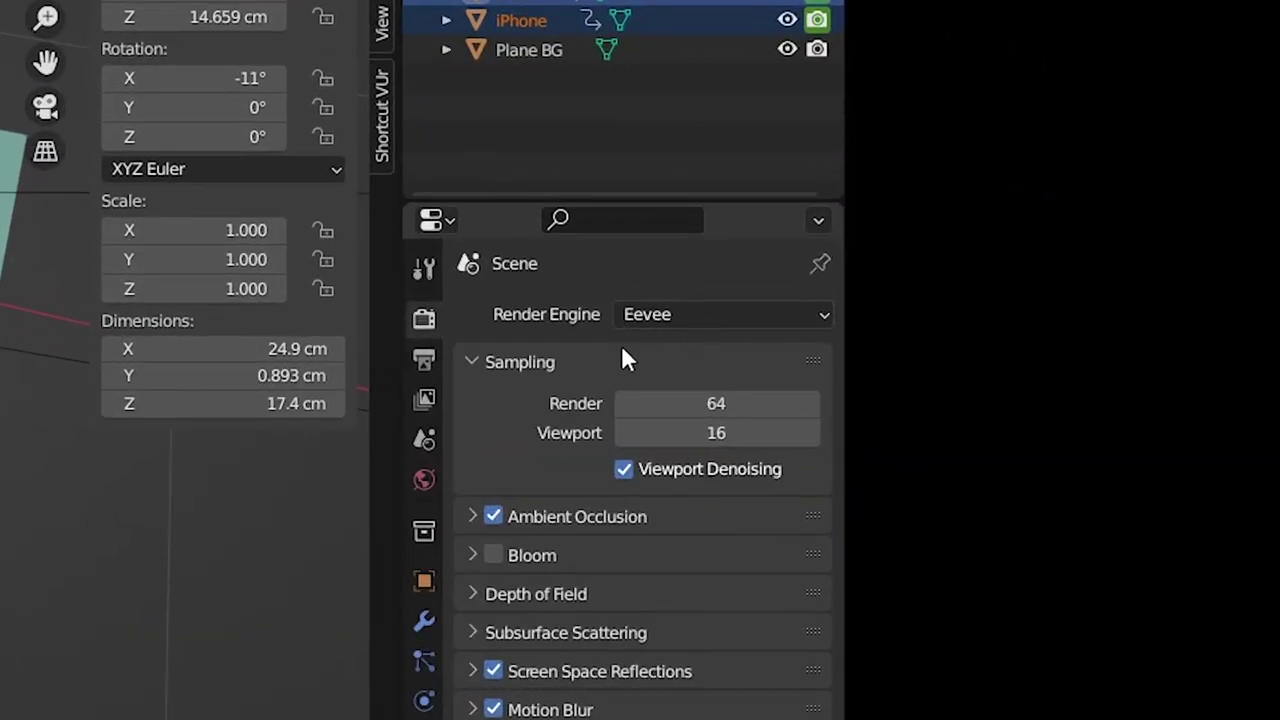
- Open the output properties of Scene 07 and review the settings
click(424, 359)
scroll(624, 331, down, 4)
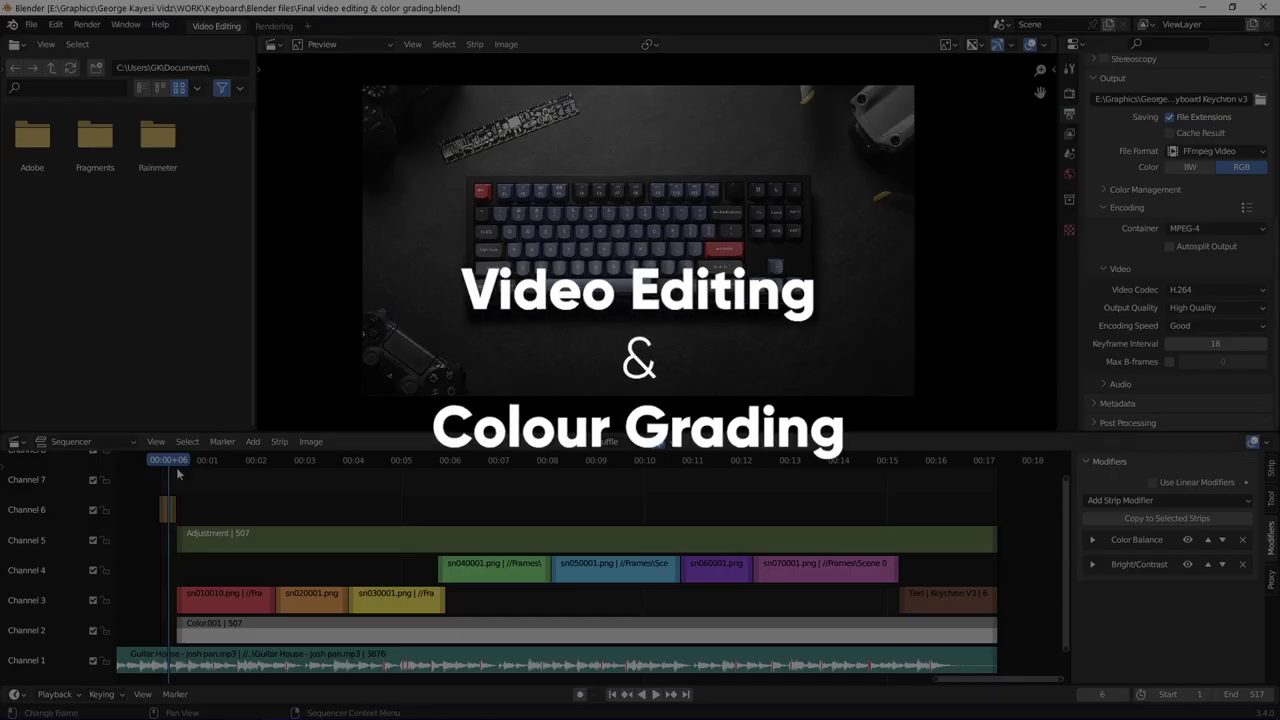
- Play back the edited sequence in the video editor, stop it, and place the playhead at about 00:09+01
key(space)
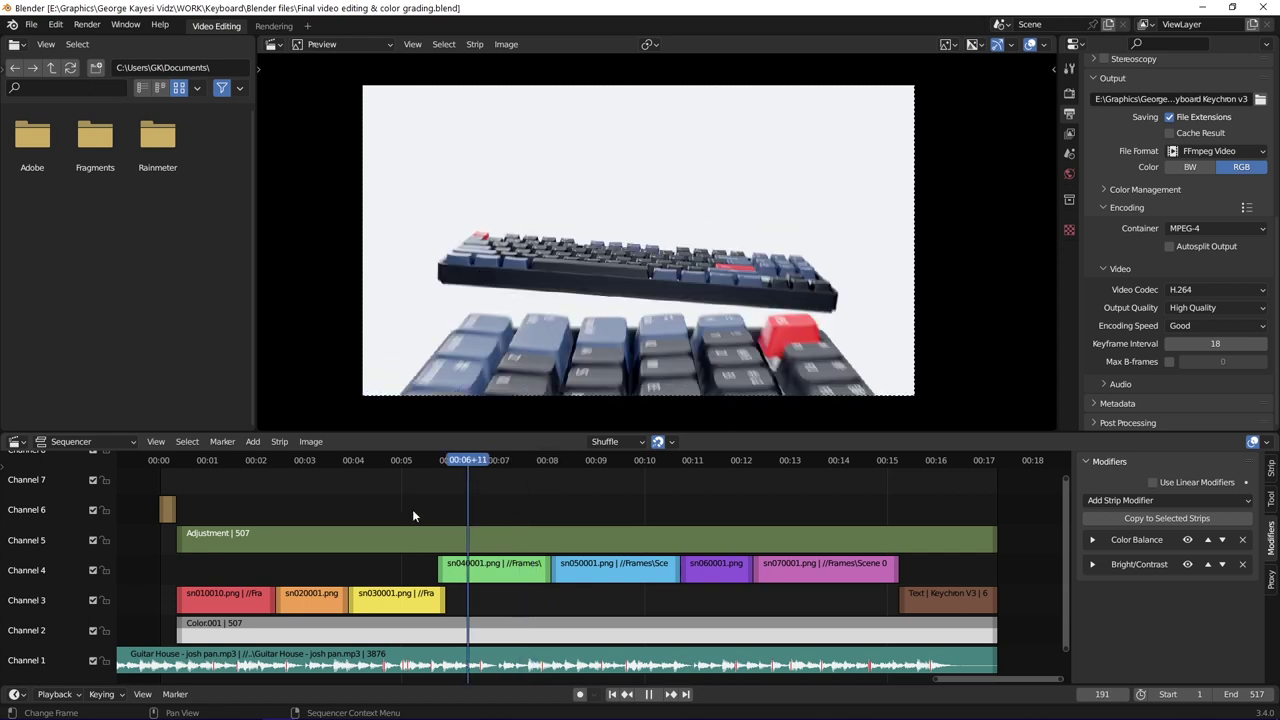
key(space)
click(413, 500)
click(598, 461)
- Select the rendered scene strips from sn010010.png to sn070001.png one after another, ending with the Keychron V3 text strip
click(247, 608)
click(300, 606)
click(385, 600)
click(498, 569)
click(566, 567)
click(718, 567)
click(801, 570)
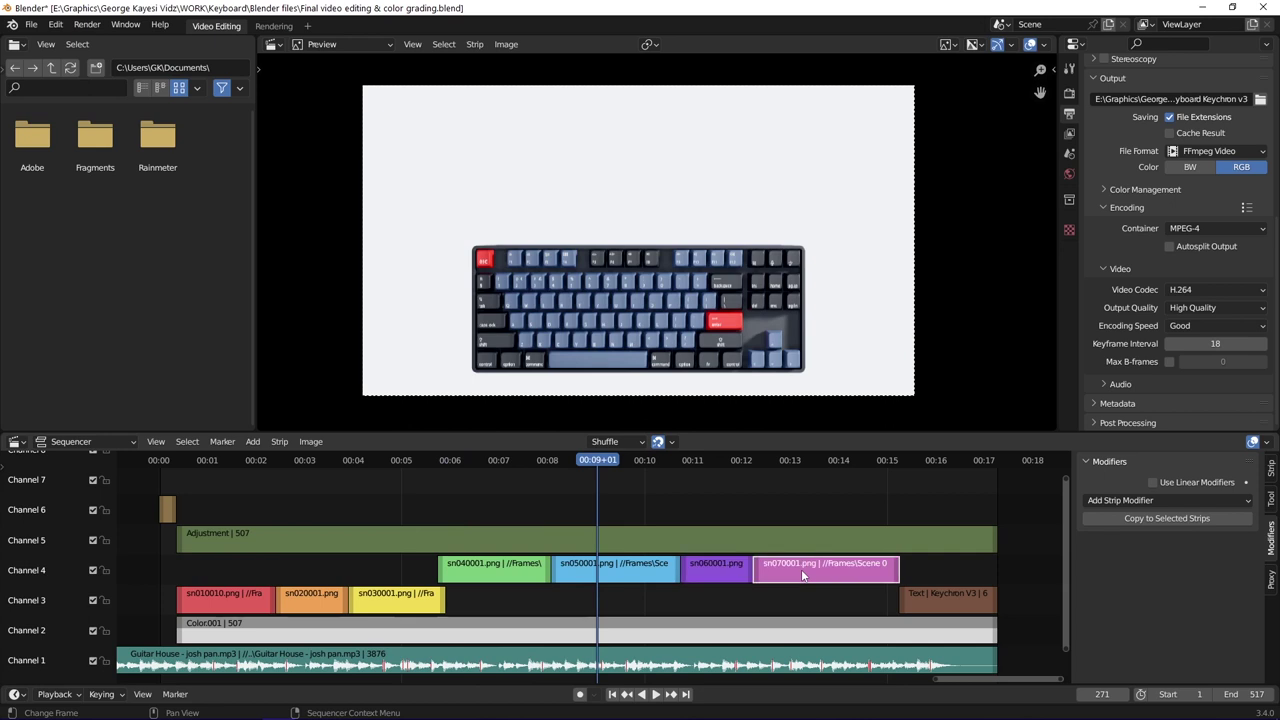
click(934, 602)
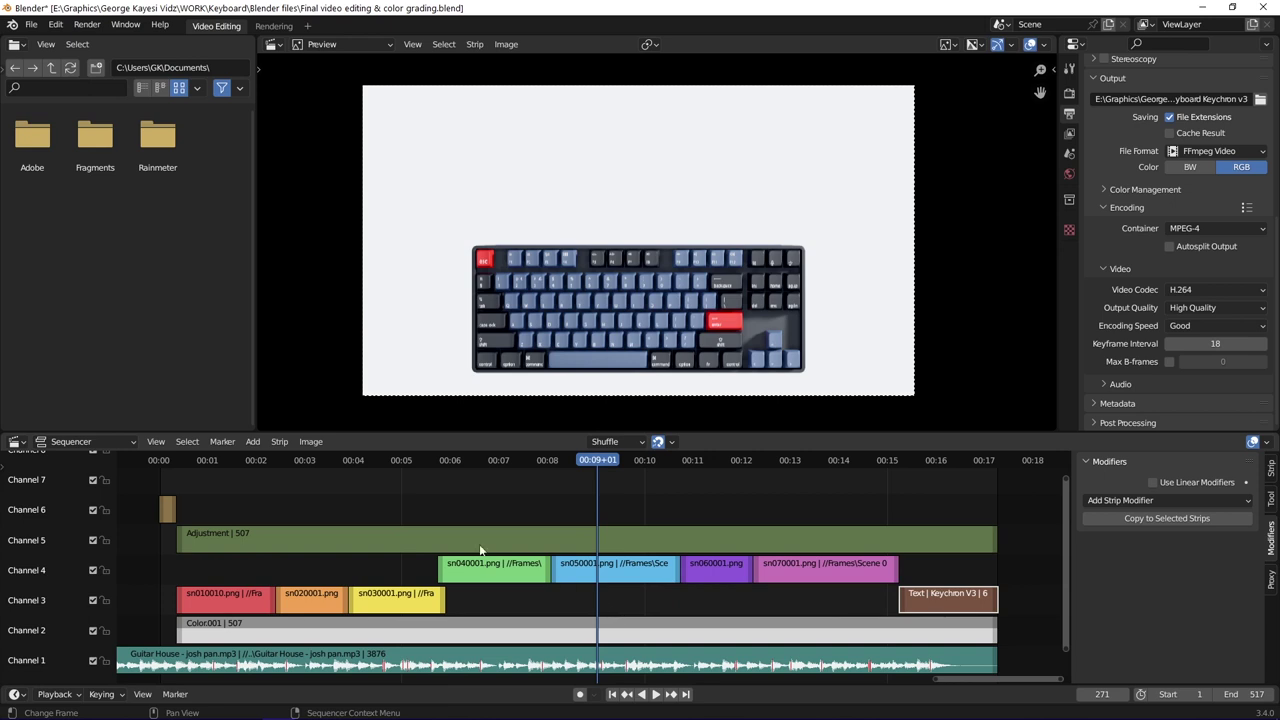
- Select the Adjustment strip and review the settings of its Color Balance modifier, collapsing them again
click(383, 534)
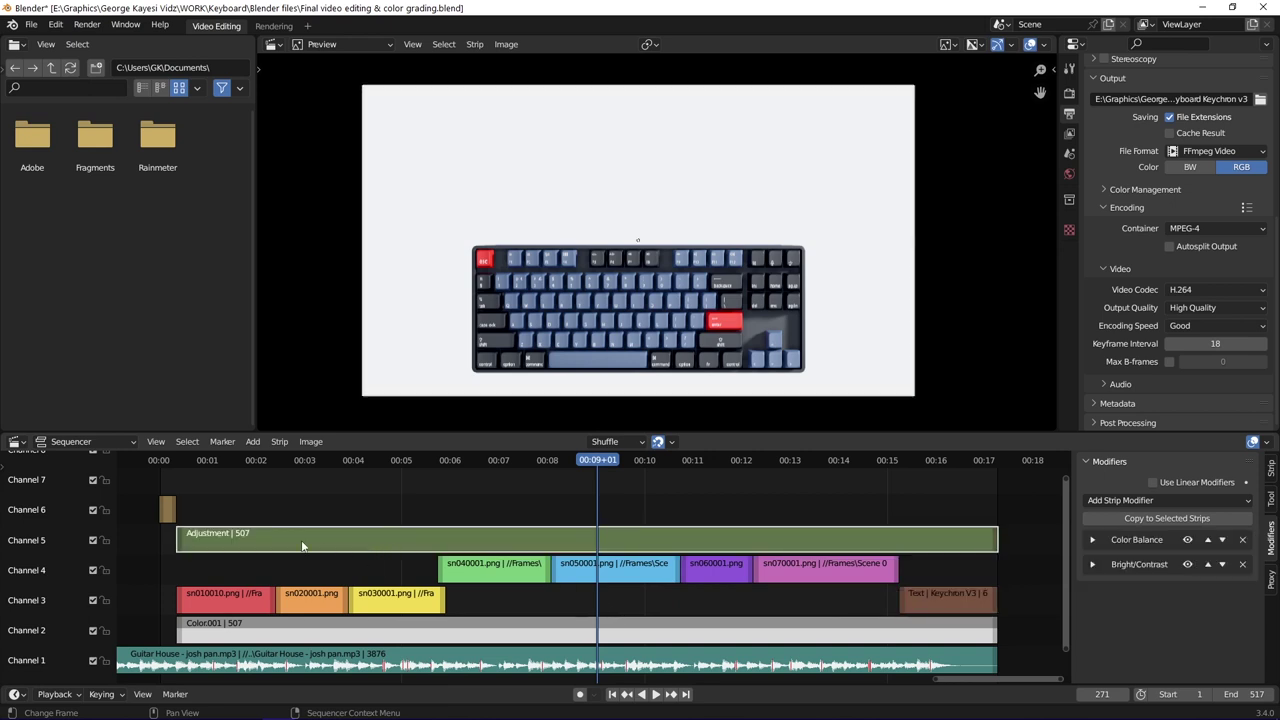
click(1092, 540)
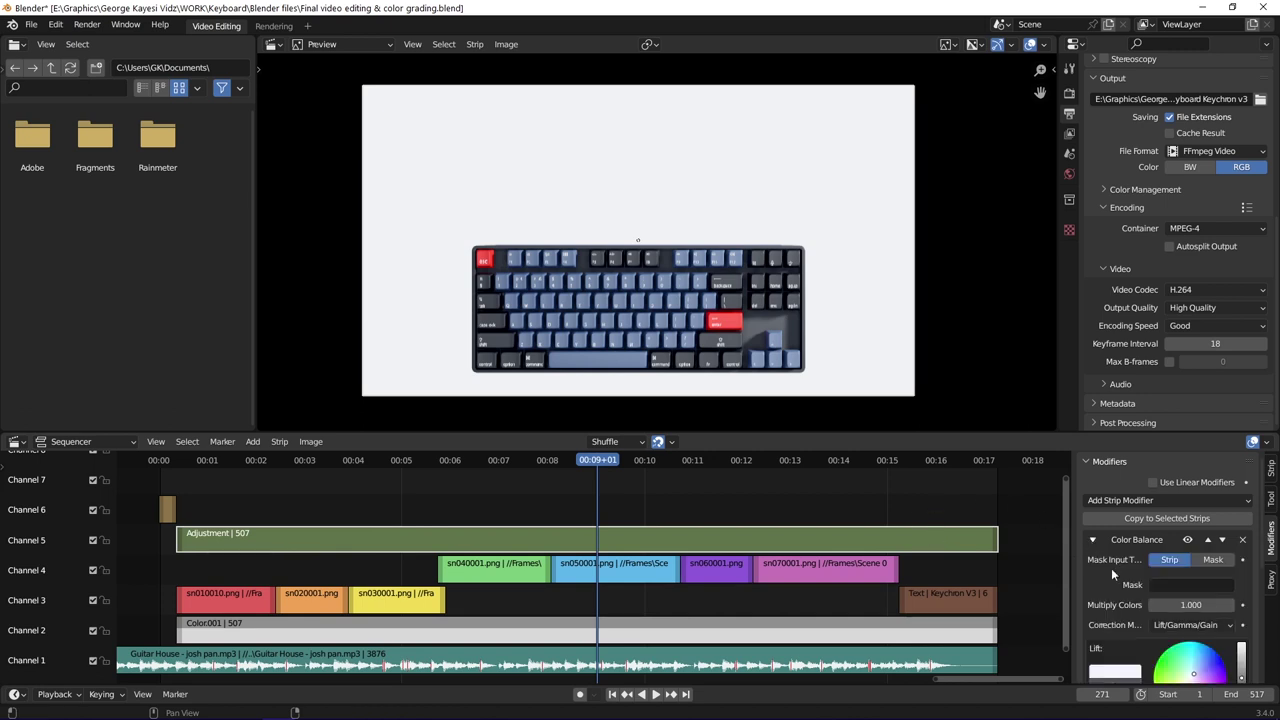
scroll(1115, 576, down, 2)
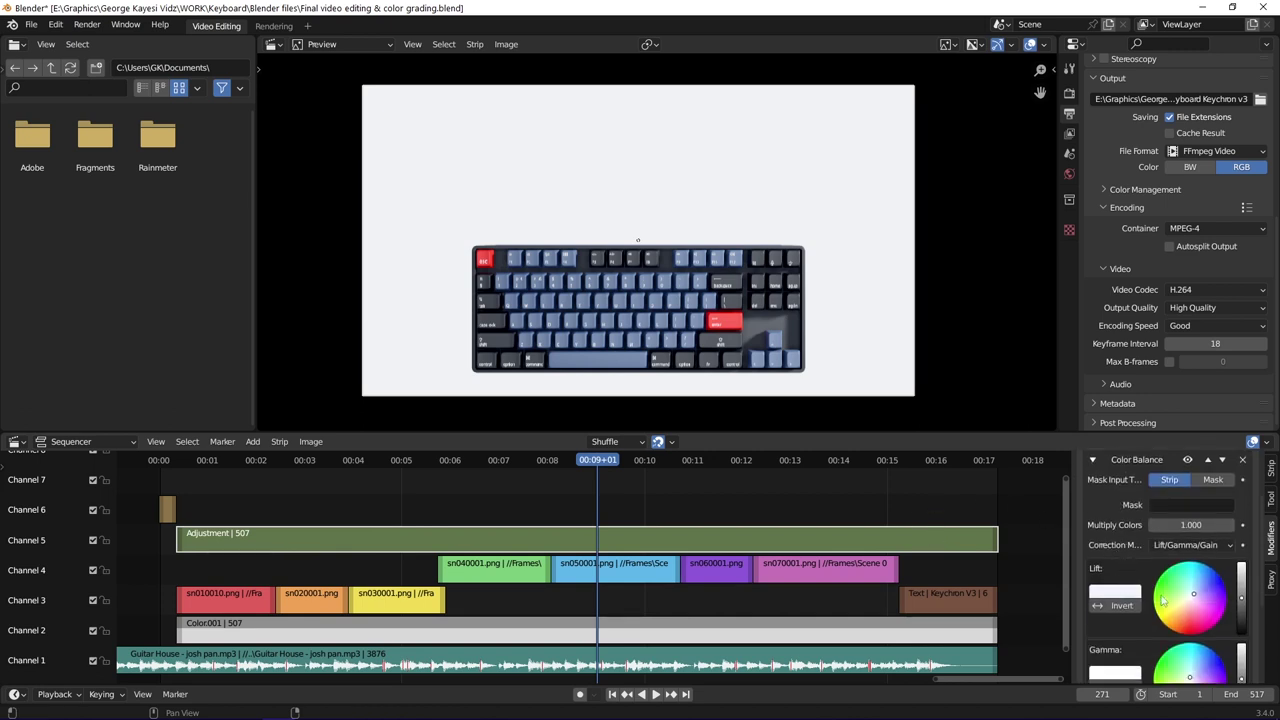
scroll(1141, 576, up, 2)
click(1093, 513)
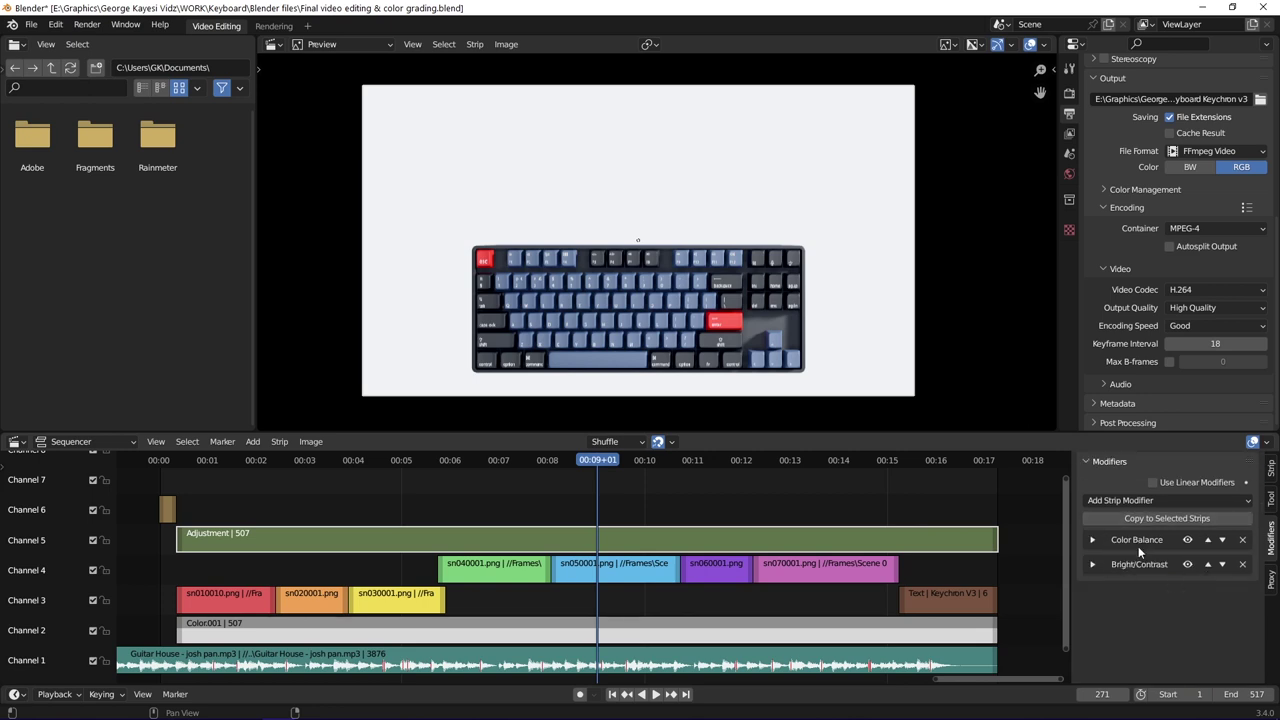
- Review the strip settings of the Color.001 background and the Guitar House music track, scrubbing back to about 00:08+18
click(541, 636)
drag(592, 467, 577, 467)
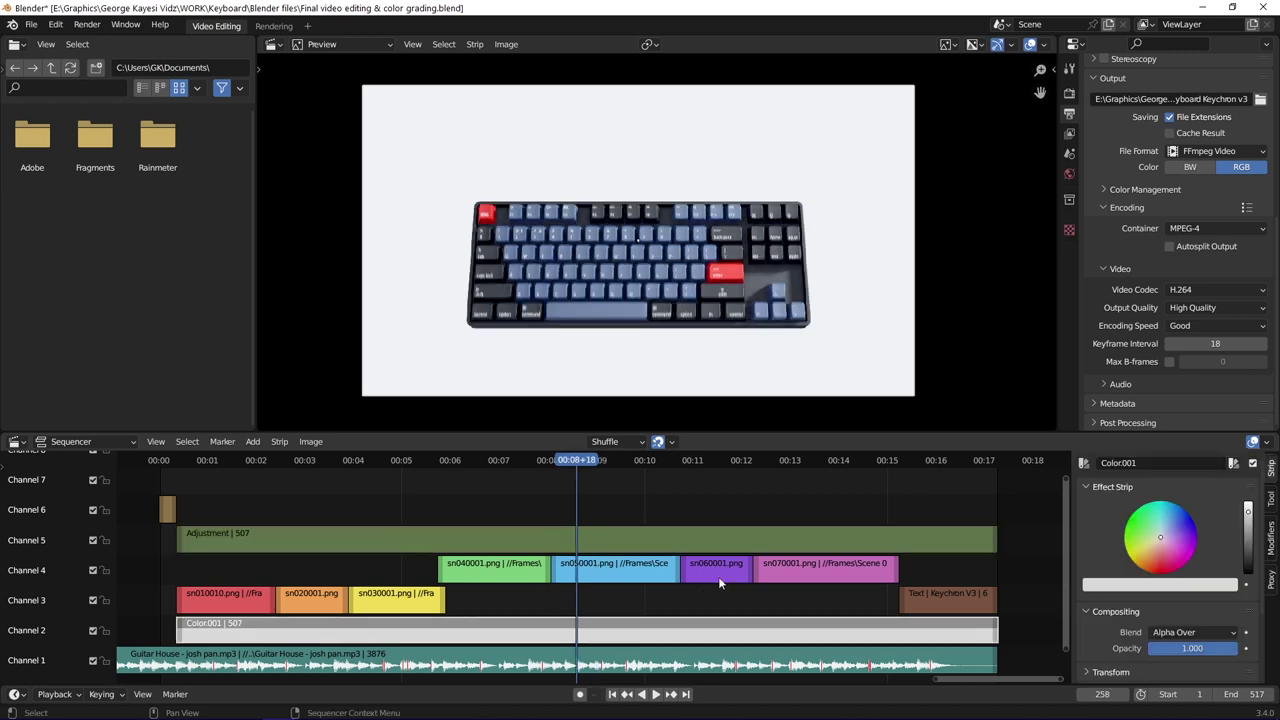
click(679, 662)
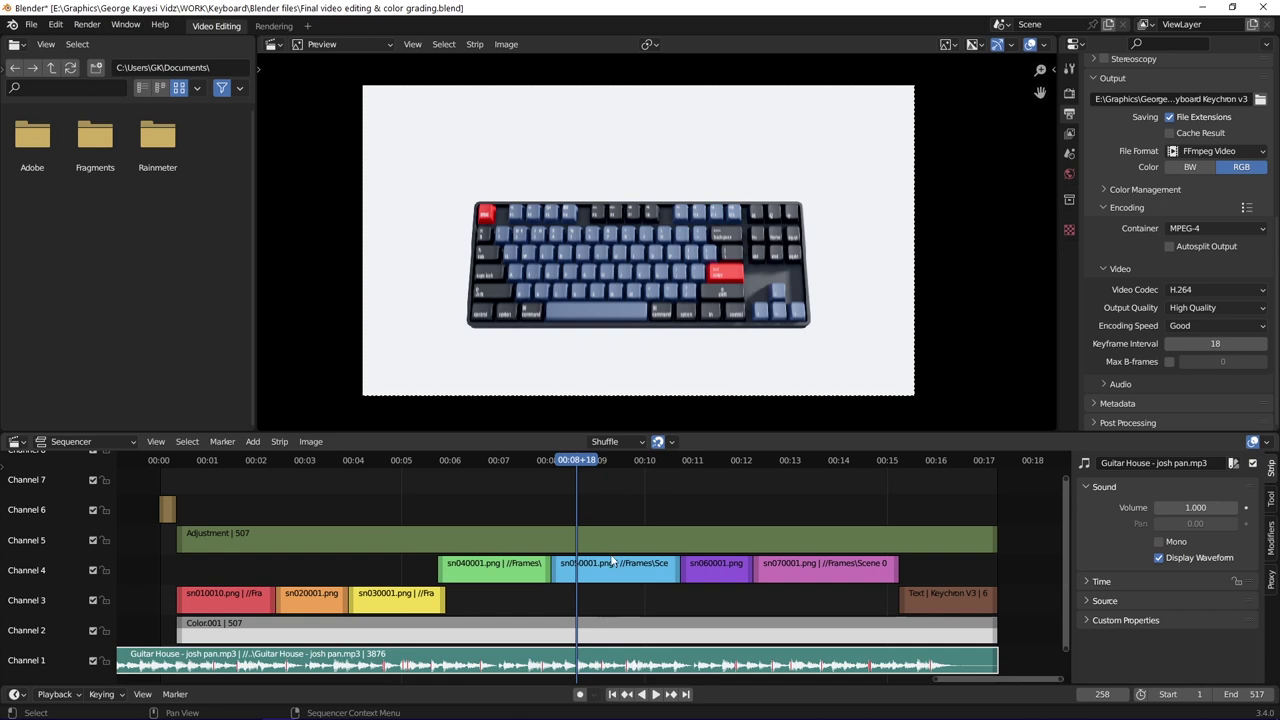
- Play the sequence briefly and scrub over the keychron Q3.jpg image strip at the start, stopping at frame 3
key(space)
key(space)
click(171, 467)
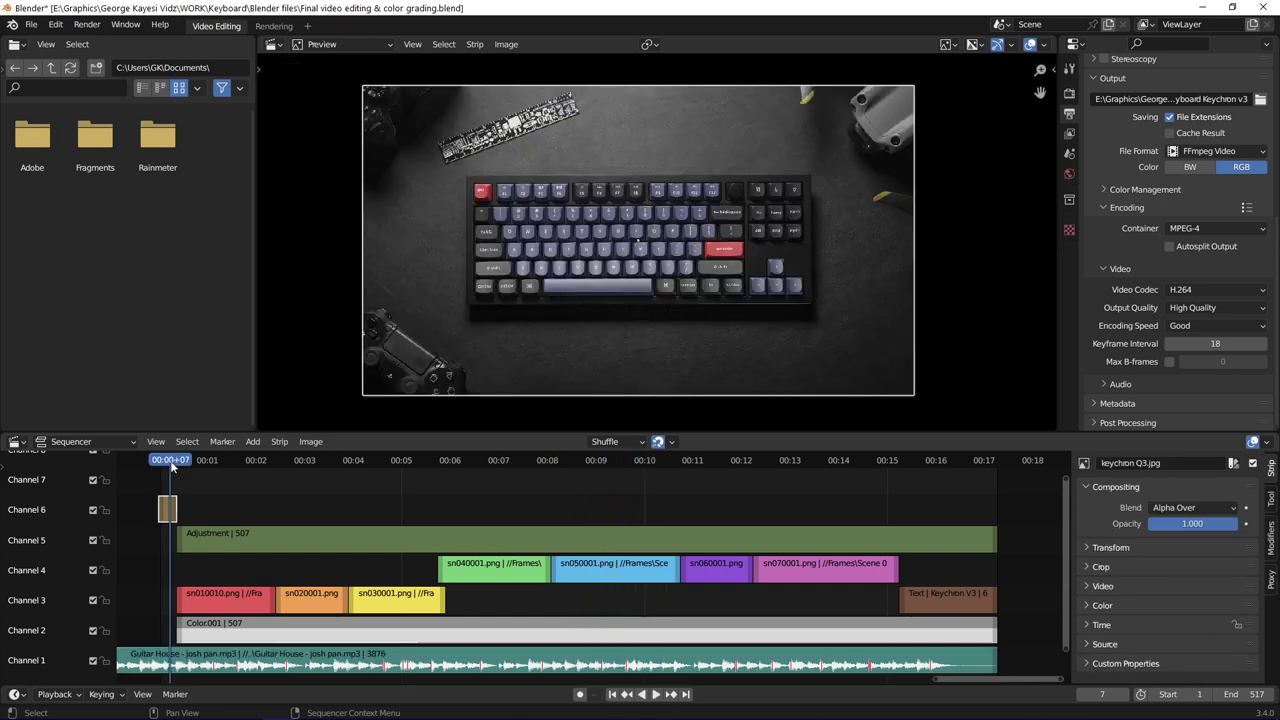
drag(171, 467, 163, 467)
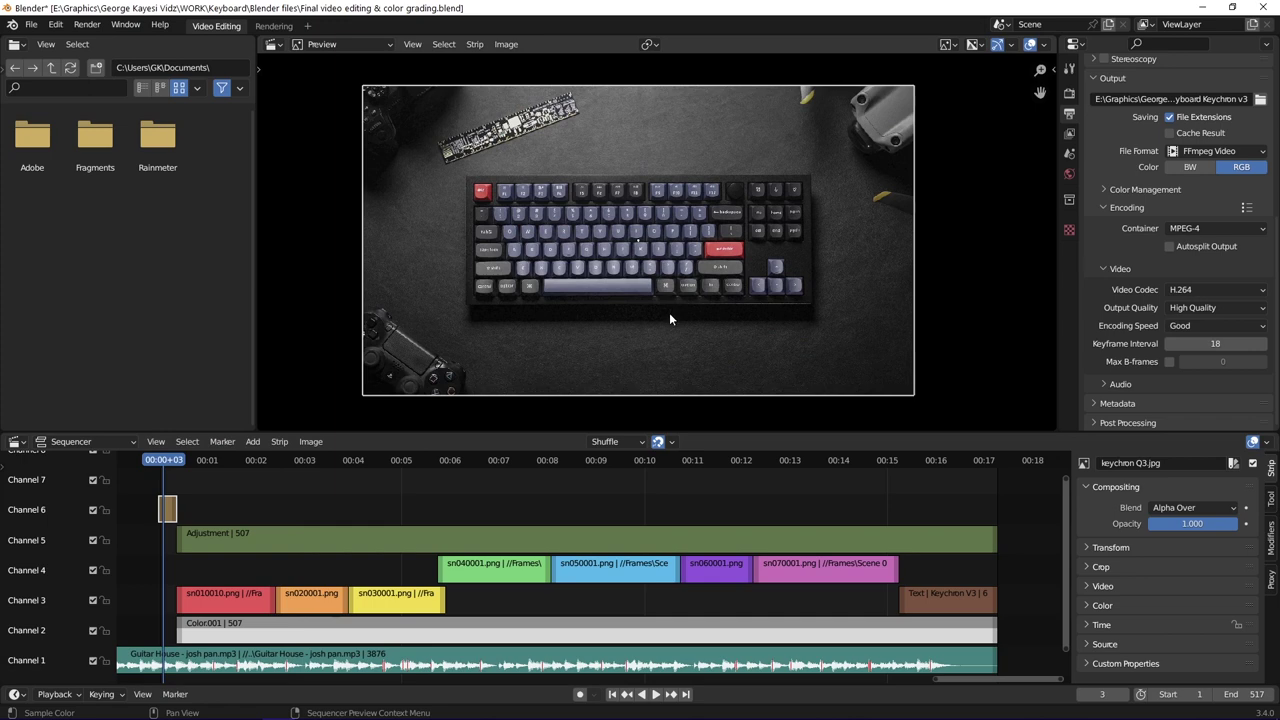
- Select the Keychron V3 text strip, enlarge the timeline area, and scrub between the strip's scale keyframes
click(910, 460)
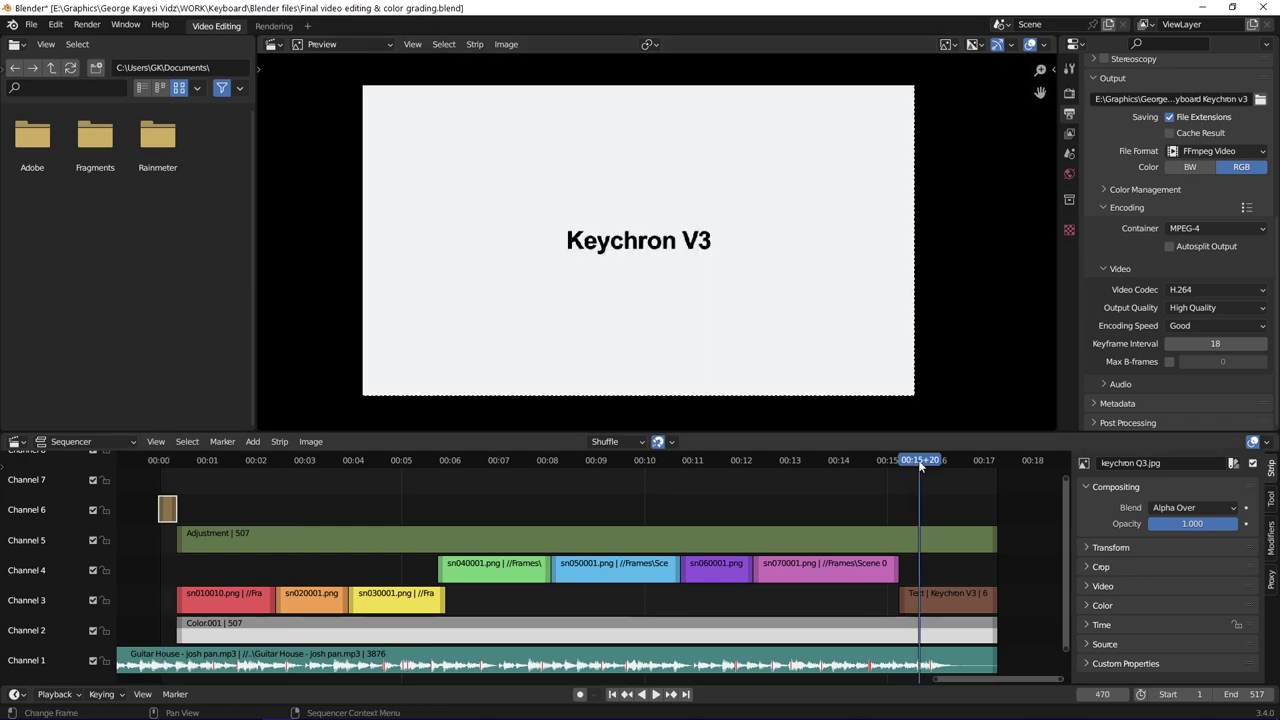
click(946, 593)
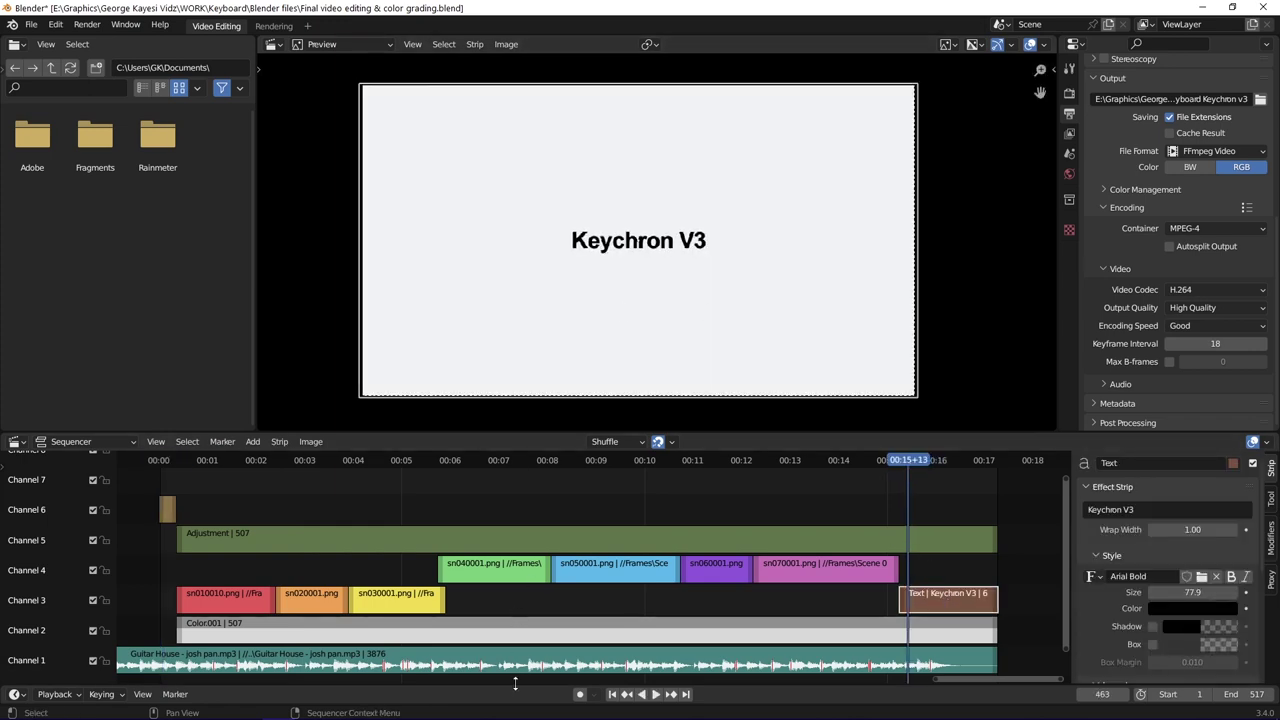
drag(525, 684, 544, 597)
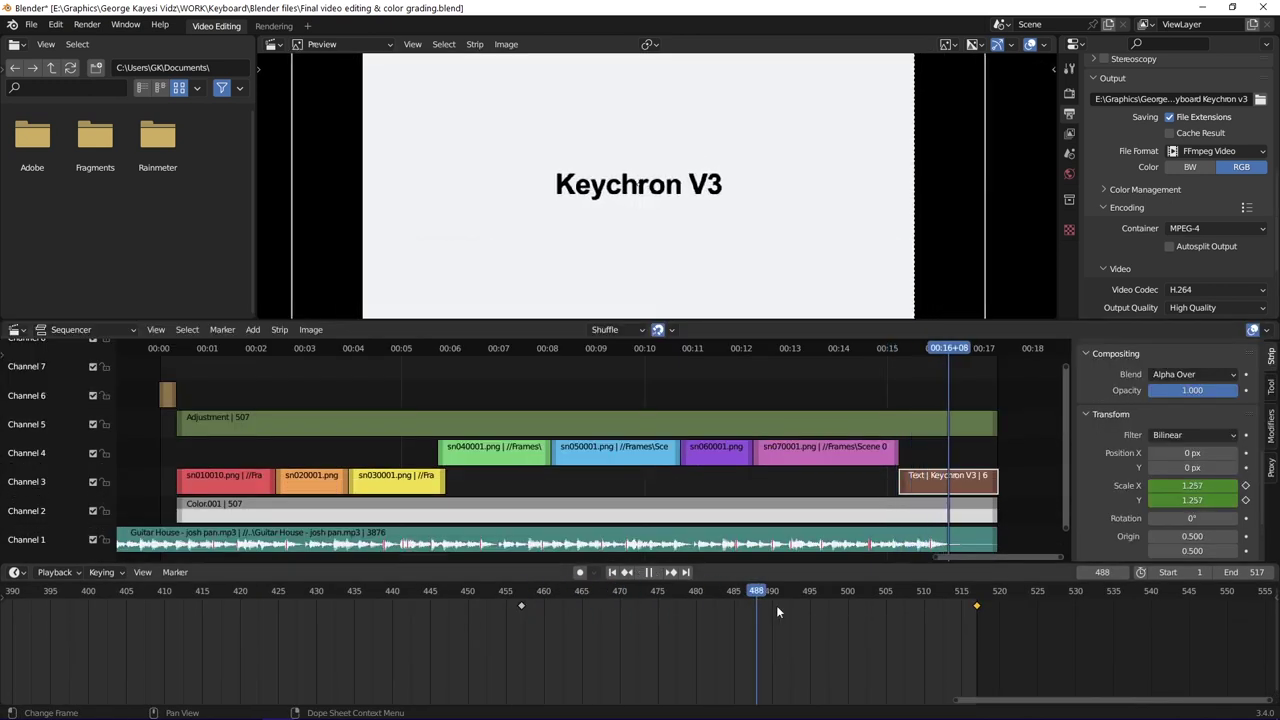
drag(965, 620, 741, 593)
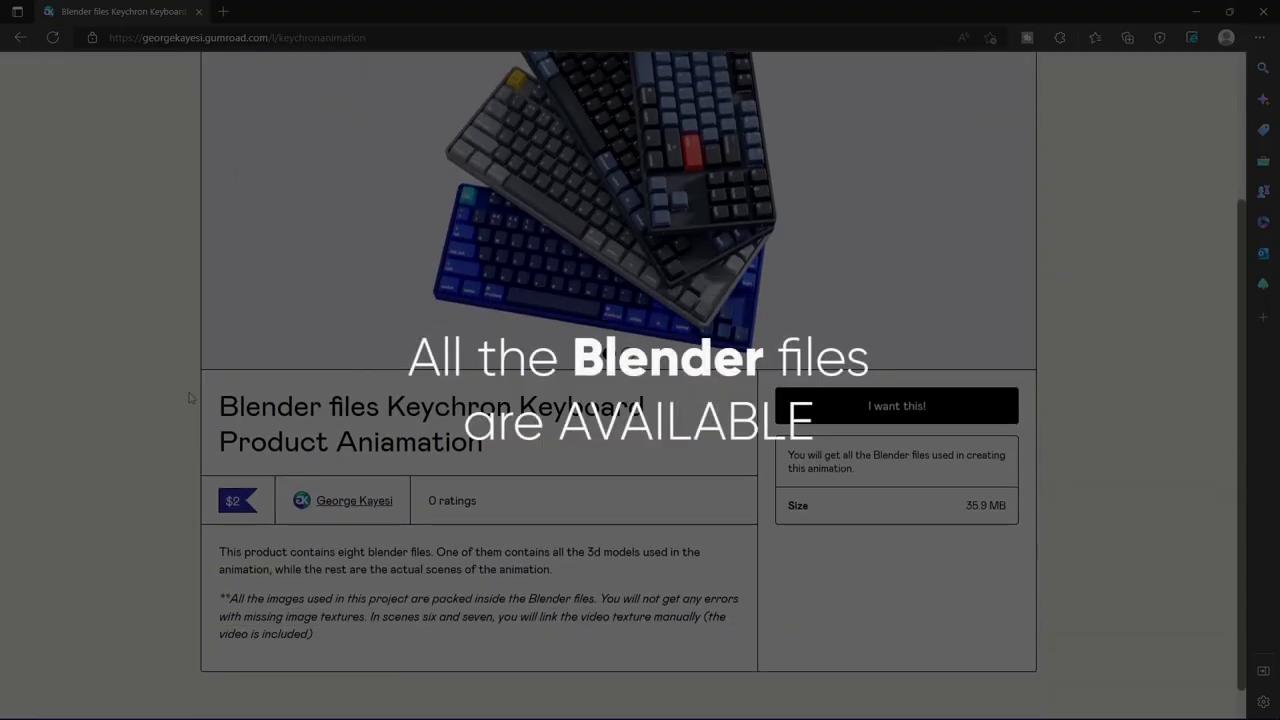
- Switch to the browser and review the Gumroad product page offering the Keychron keyboard animation's Blender files
scroll(189, 398, down, 1)
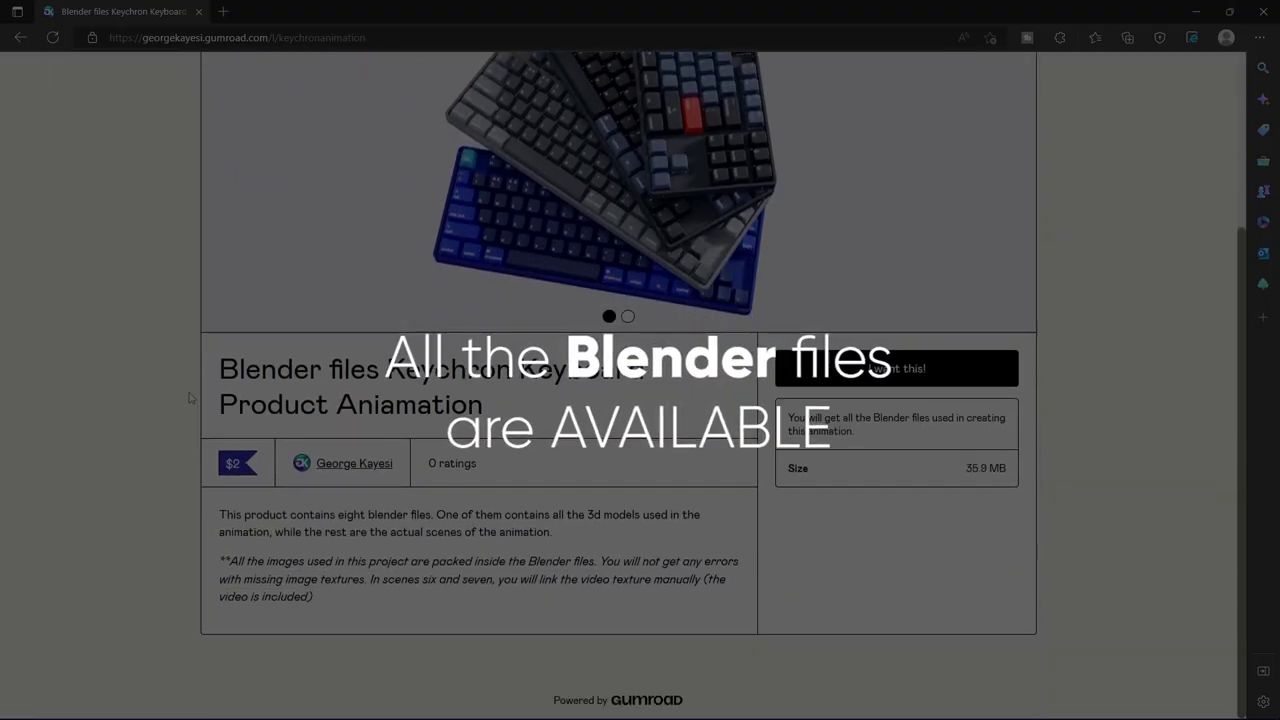
scroll(189, 398, up, 3)
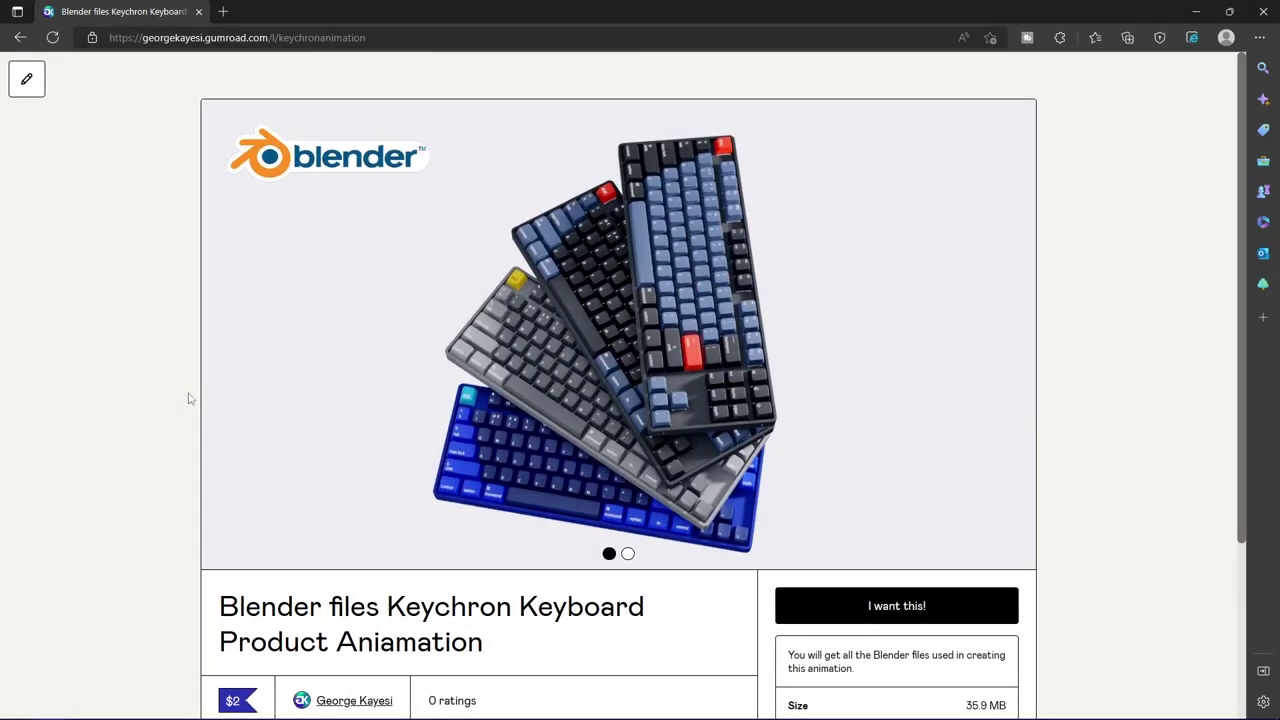
scroll(189, 398, down, 3)
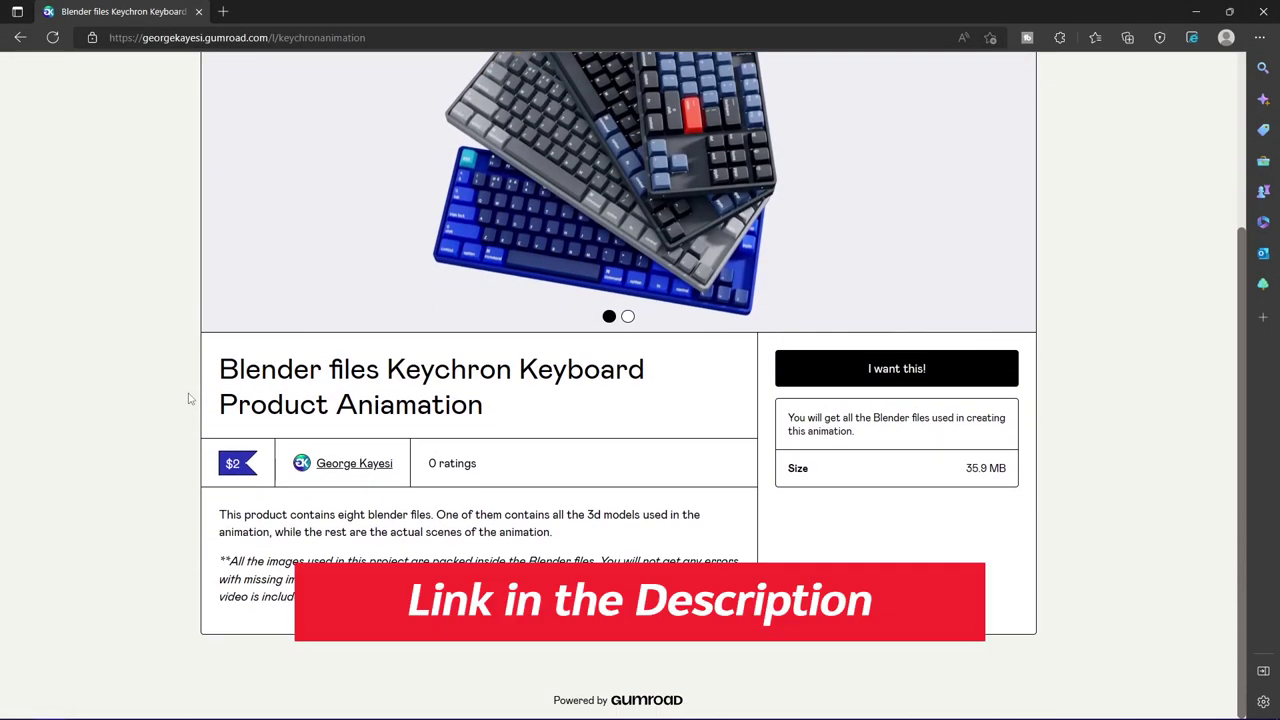